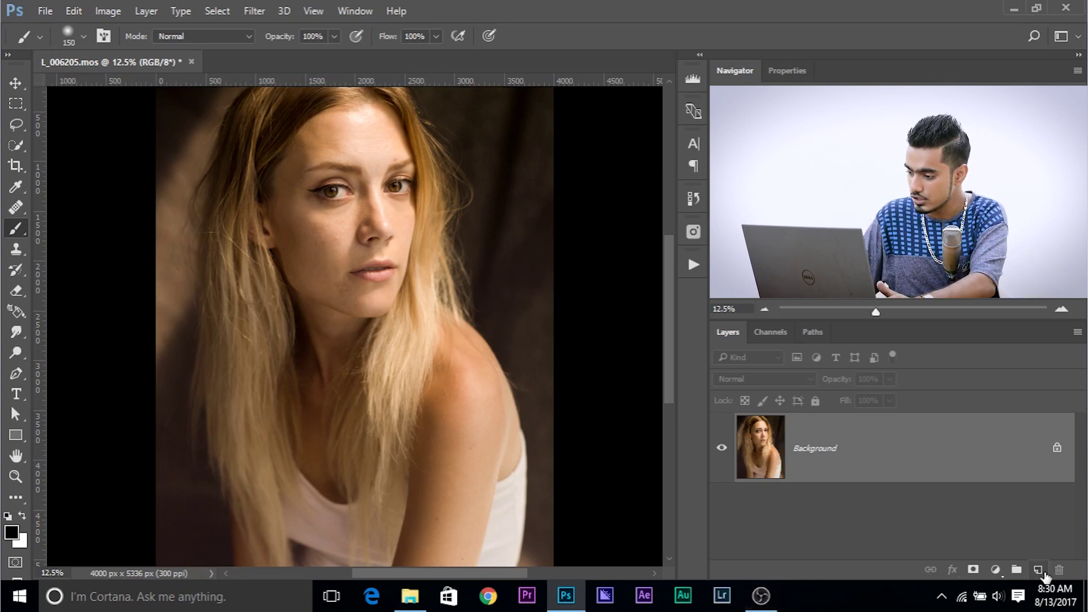
Create a new layer above the Background and name it Healing.
left_click(1038, 569)
double_click(805, 449)
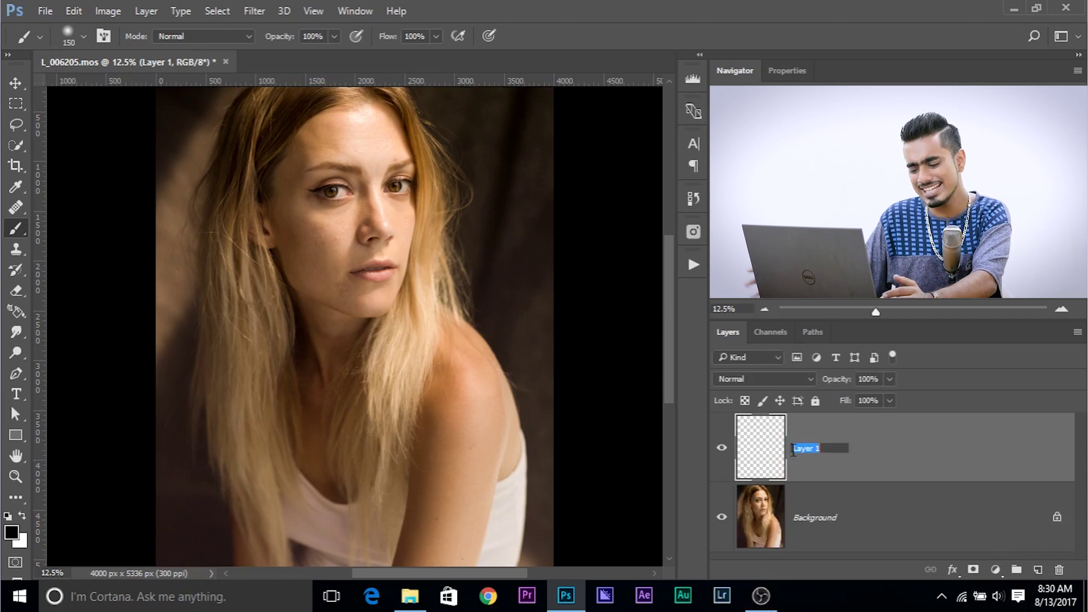
type("Healing")
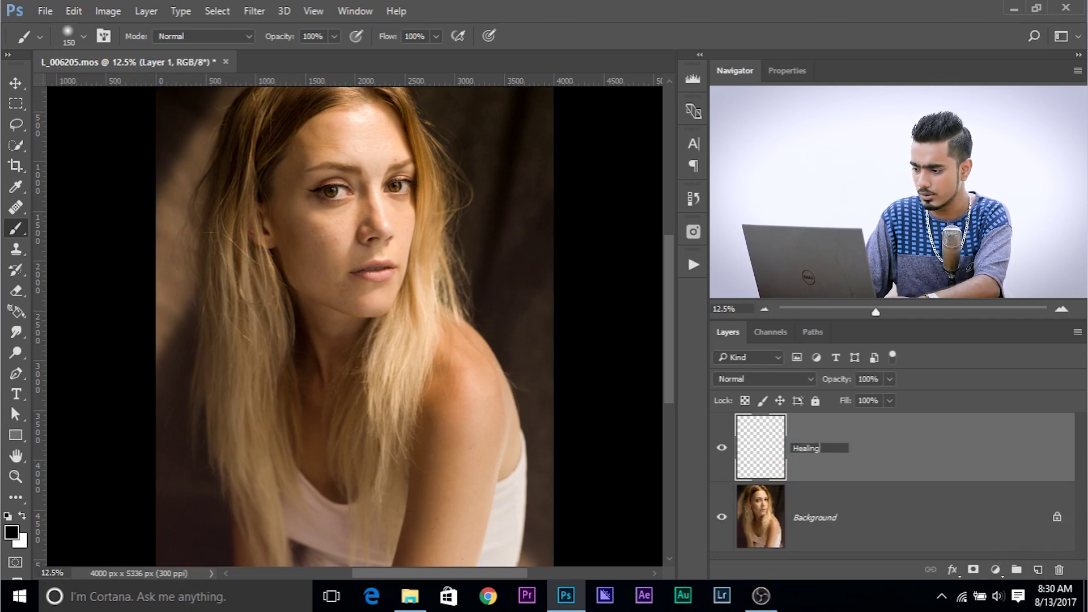
key("Return")
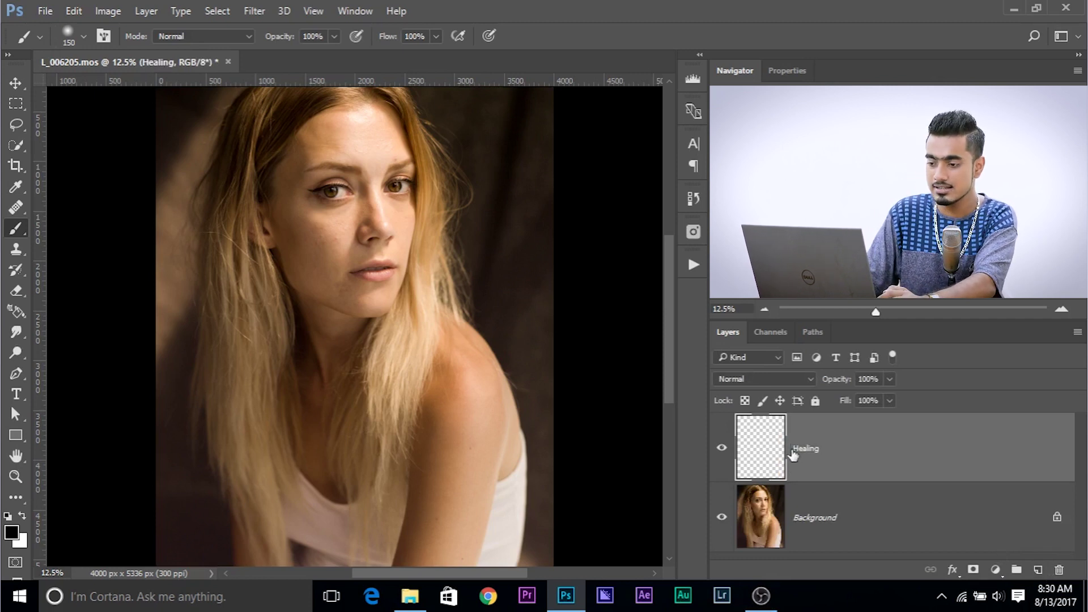
Select the Healing Brush tool for retouching the woman's face.
key("ctrl+plus")
key("ctrl+plus")
key("ctrl+plus")
key("ctrl+plus")
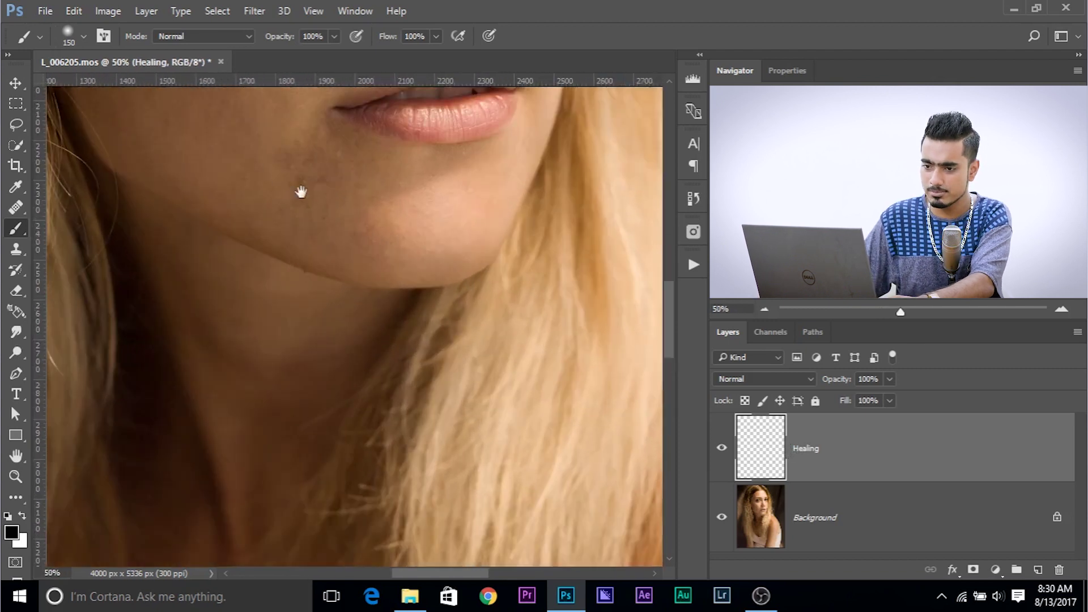
left_click_drag(301, 193, 335, 340)
left_click(15, 208)
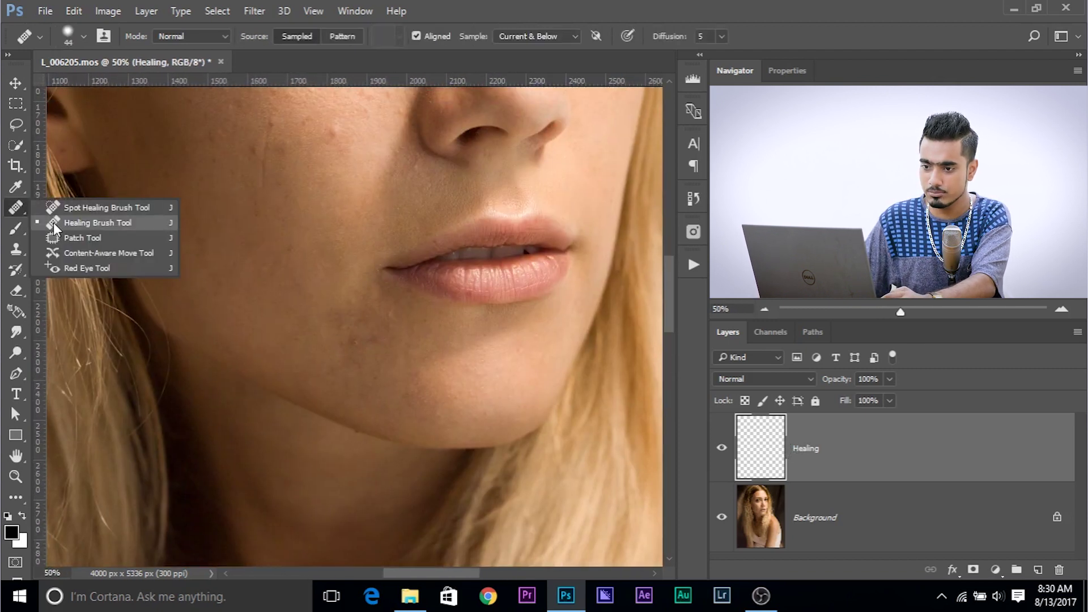
left_click(91, 223)
left_click_drag(250, 153, 272, 325)
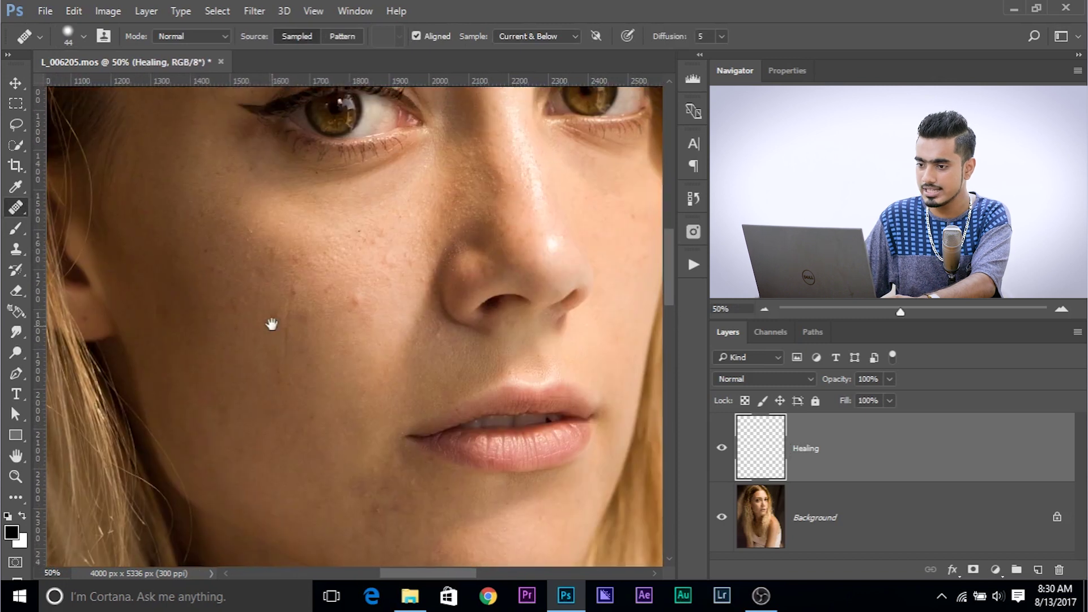
key("ctrl+plus")
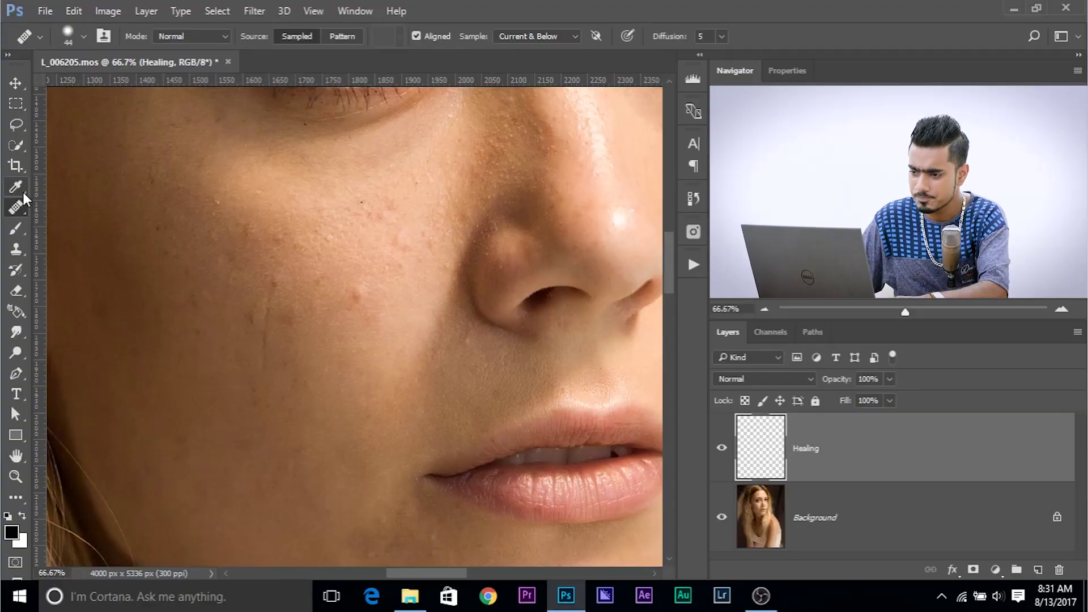
Try the Healing Brush on the shaded cheek's blemishes, sampling clean skin close to them.
left_click_drag(318, 266, 330, 291)
right_click(360, 309, "alt")
left_click(362, 305, "alt")
left_click(366, 325)
left_click_drag(319, 306, 389, 314)
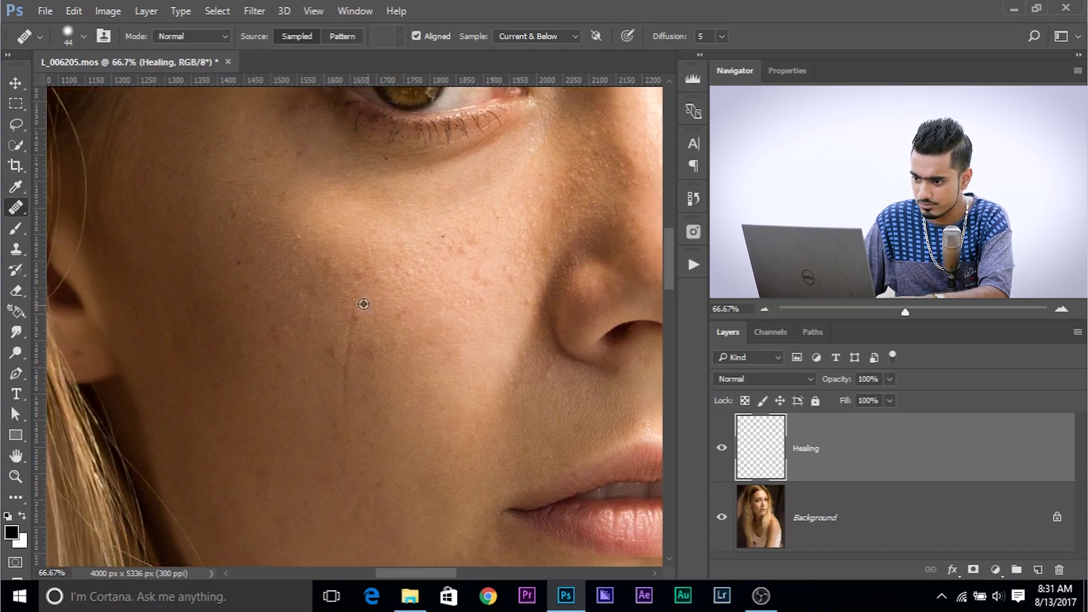
left_click_drag(374, 266, 376, 334)
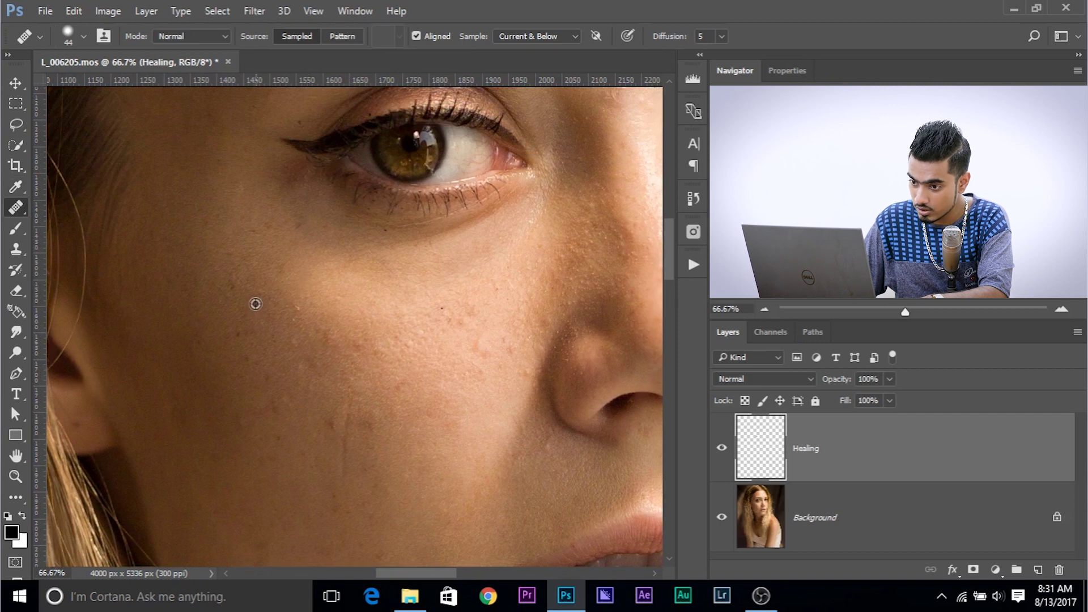
left_click(280, 289, "alt")
left_click_drag(299, 350, 302, 338)
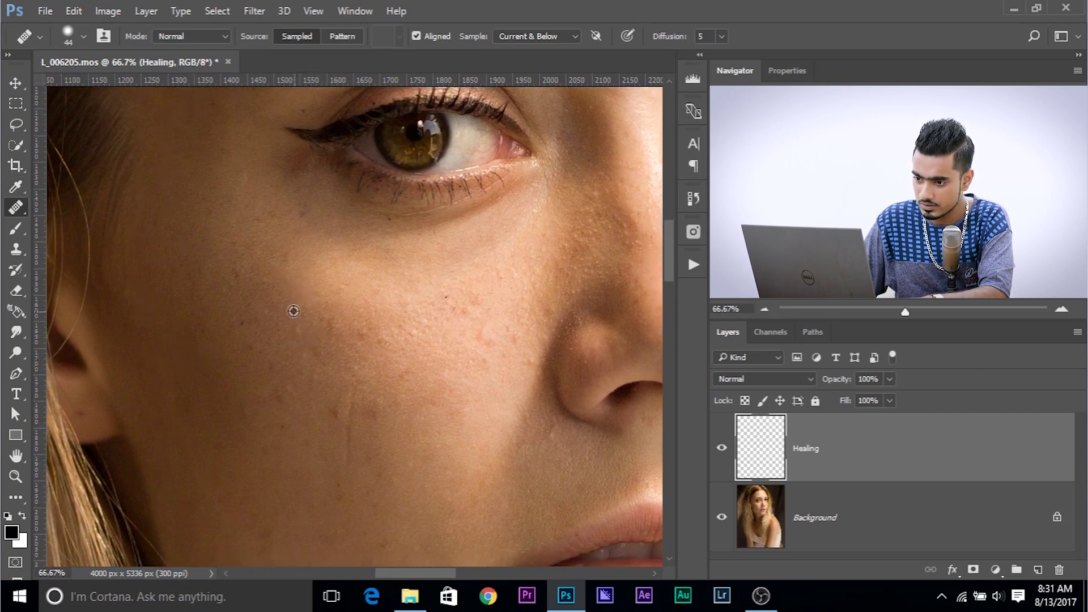
Set the Healing Brush size to 32 and heal the forehead crease, nearby spots and the red blemish above the eyebrow.
left_click_drag(366, 245, 321, 370)
left_click_drag(363, 187, 338, 370)
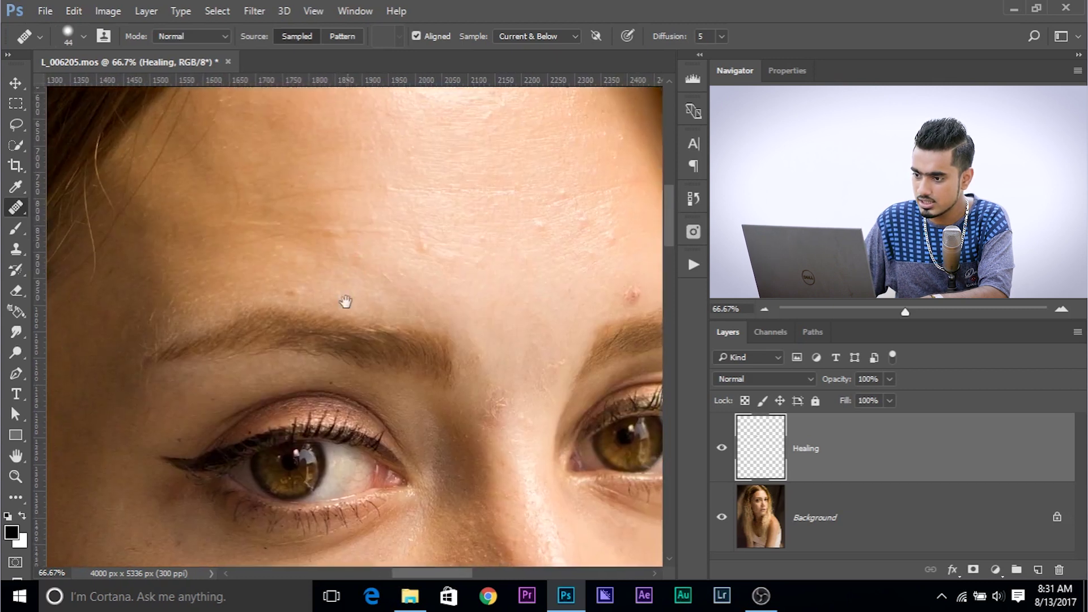
left_click_drag(357, 253, 267, 415)
key("alt")
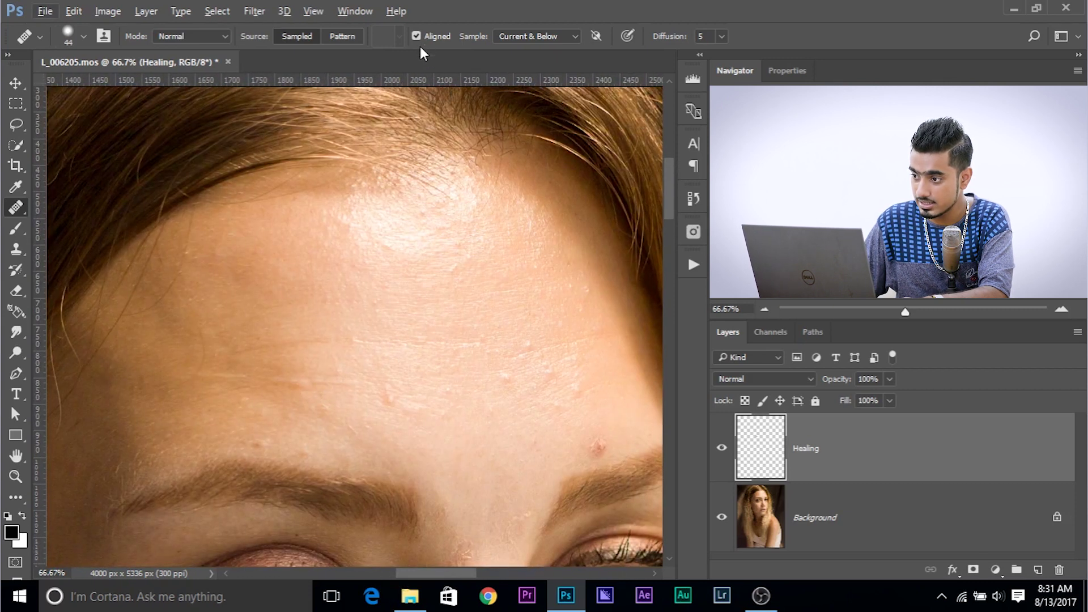
scroll(425, 364, "left", 2)
right_click(239, 358, "alt")
left_click(238, 362, "alt")
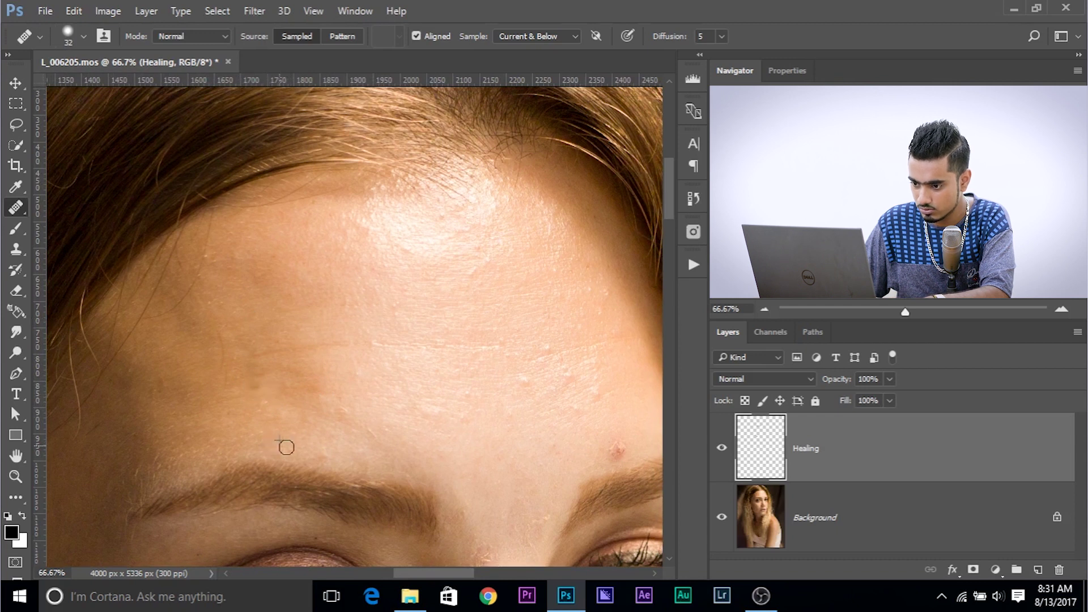
left_click_drag(284, 445, 193, 364)
left_click(426, 391)
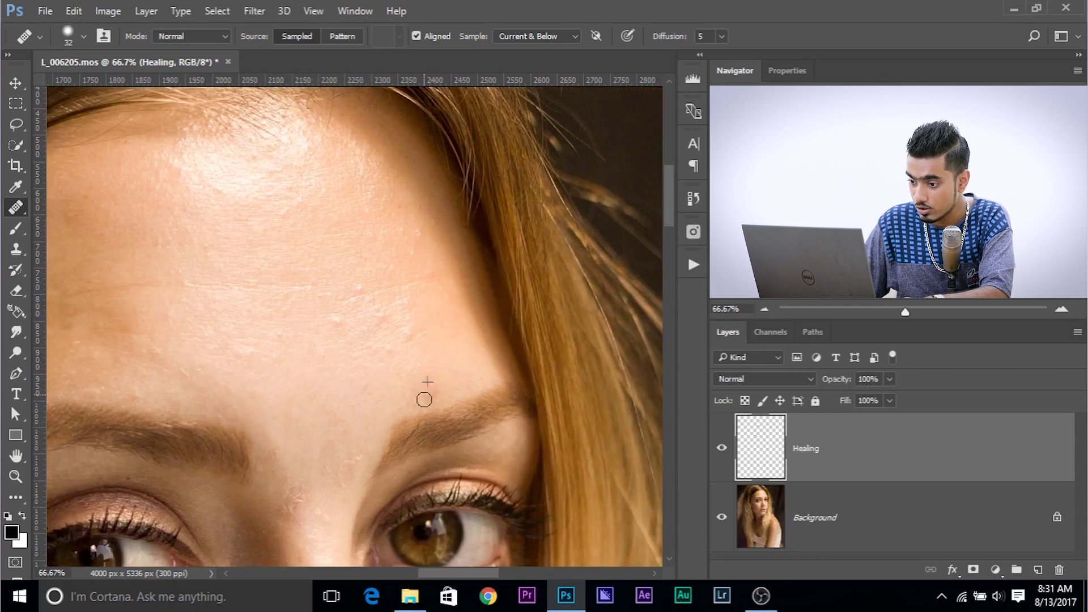
Try healing the forehead with the brush's sampling limited to Current Layer.
left_click(532, 37)
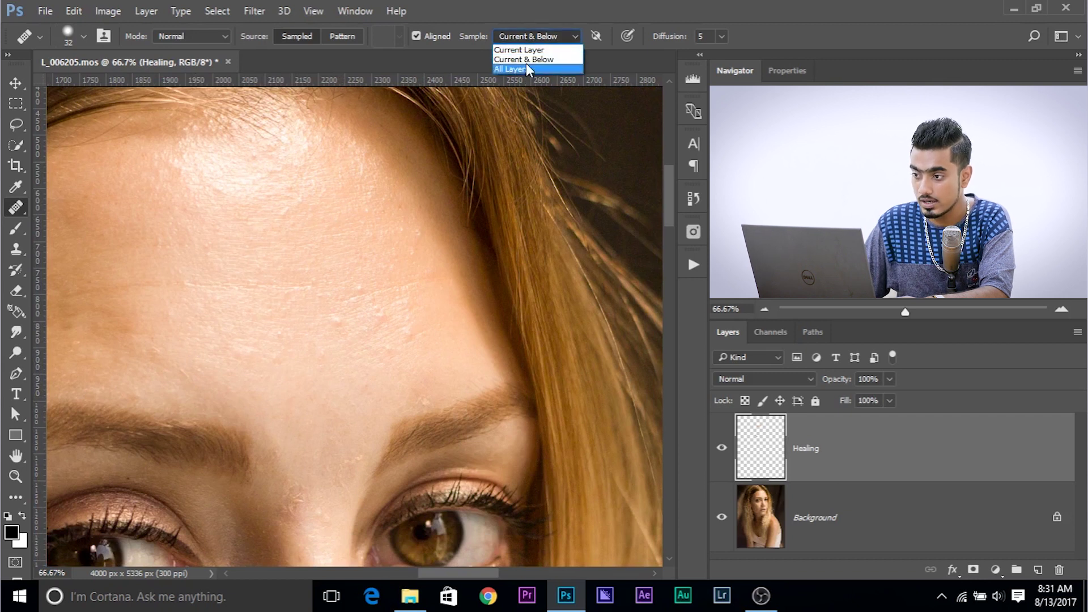
left_click(528, 60)
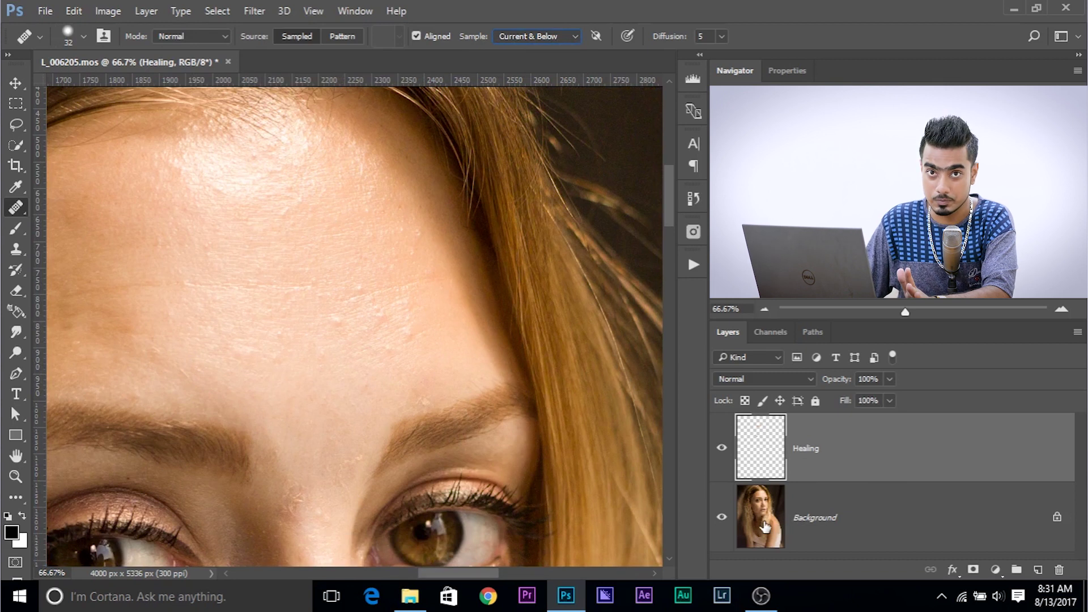
left_click(569, 34)
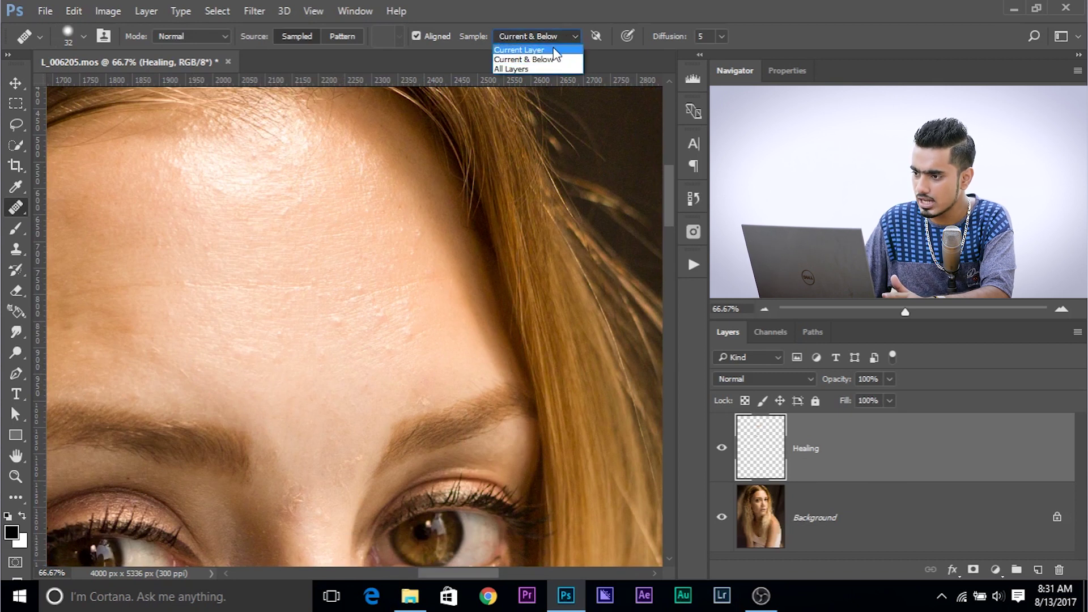
left_click(554, 49)
left_click_drag(275, 277, 324, 301)
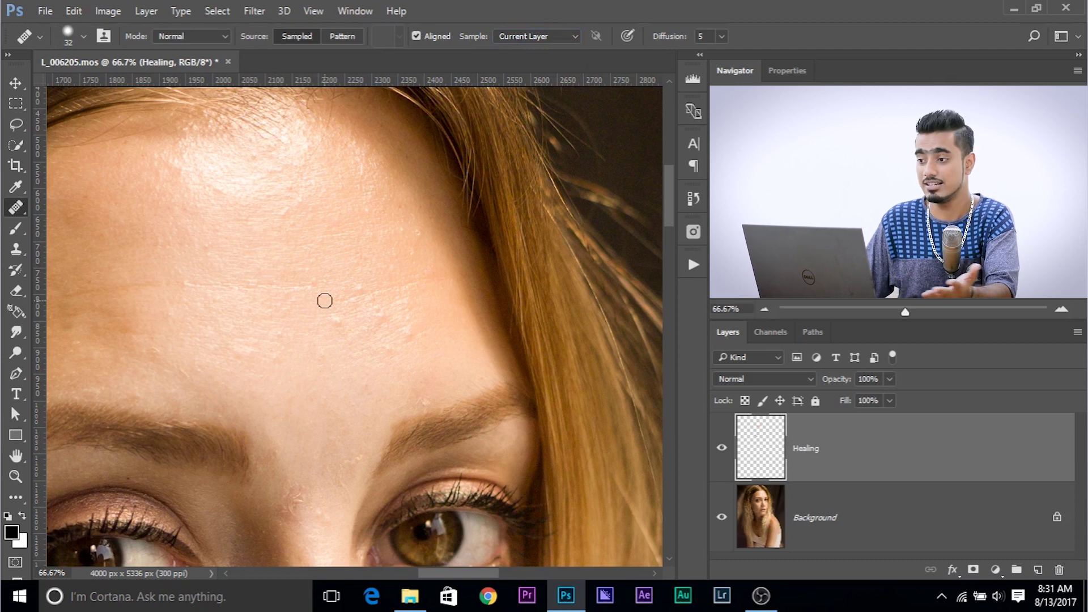
left_click(515, 33)
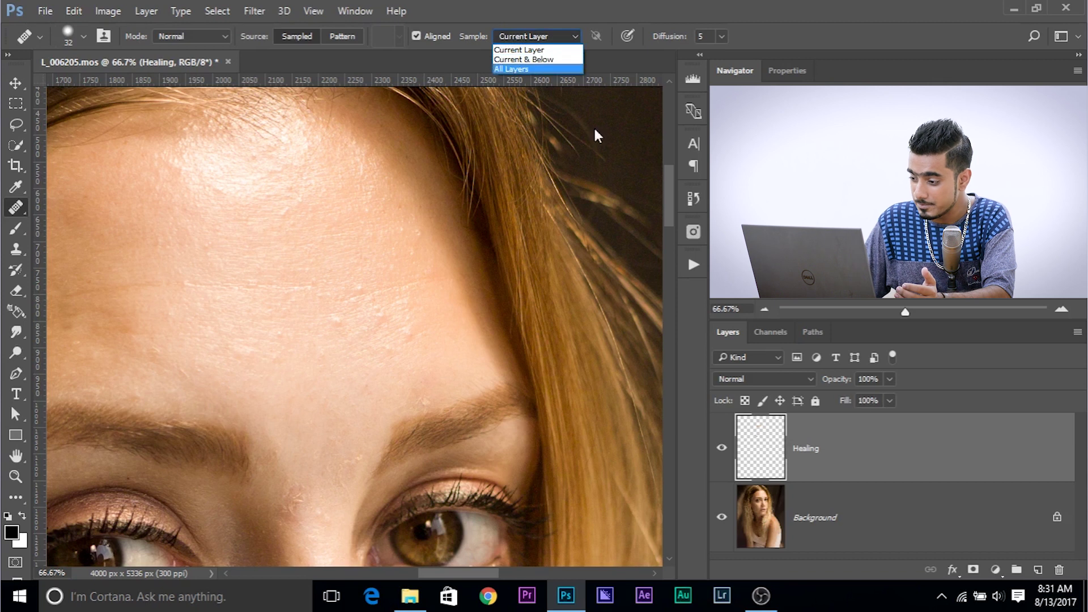
left_click(814, 518)
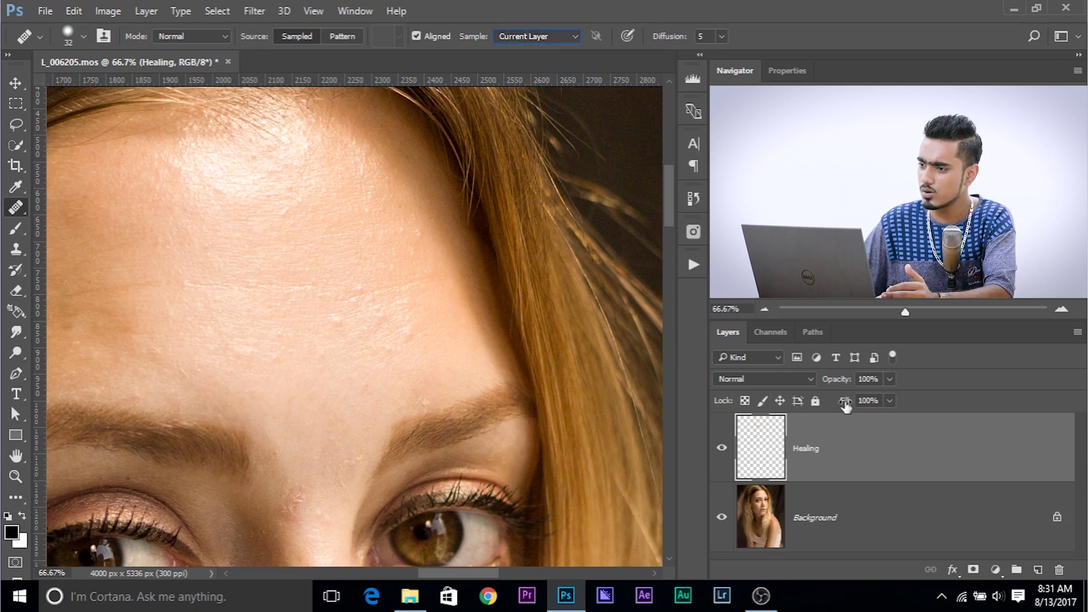
Set the healing sample to Current & Below and heal the remaining bumps on the brighter side of the forehead.
left_click(548, 34)
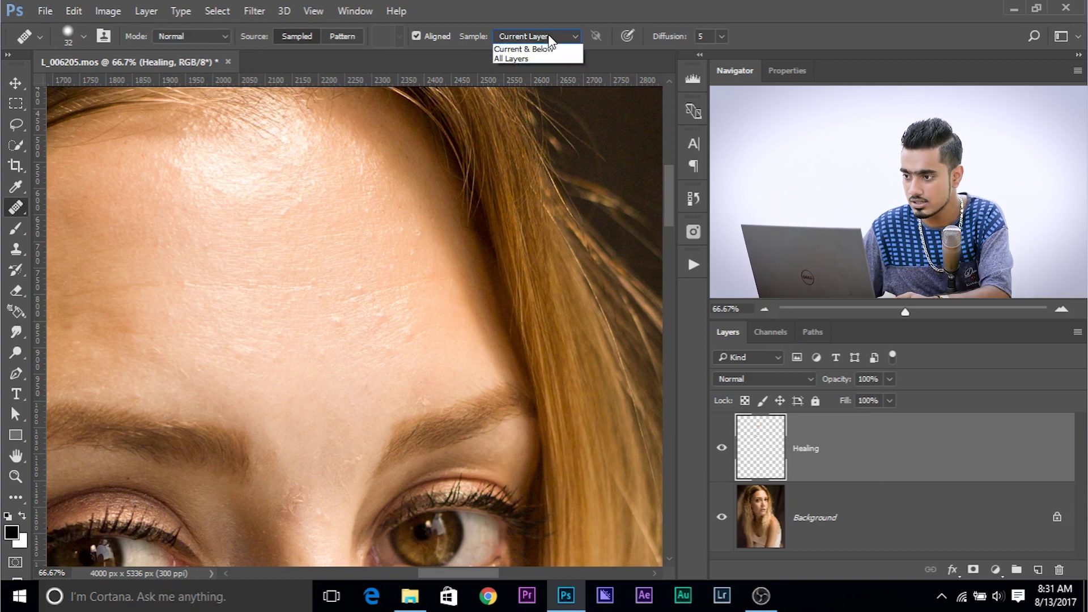
left_click(529, 53)
mouse_move(339, 291)
left_mouse_down()
mouse_move(366, 236)
mouse_move(366, 199)
mouse_move(397, 199)
mouse_move(380, 203)
mouse_move(394, 232)
mouse_move(403, 214)
left_mouse_up()
left_click(434, 243)
left_click(390, 202)
left_click(356, 211, "alt")
left_click_drag(401, 128, 406, 257)
left_click_drag(419, 325, 444, 114)
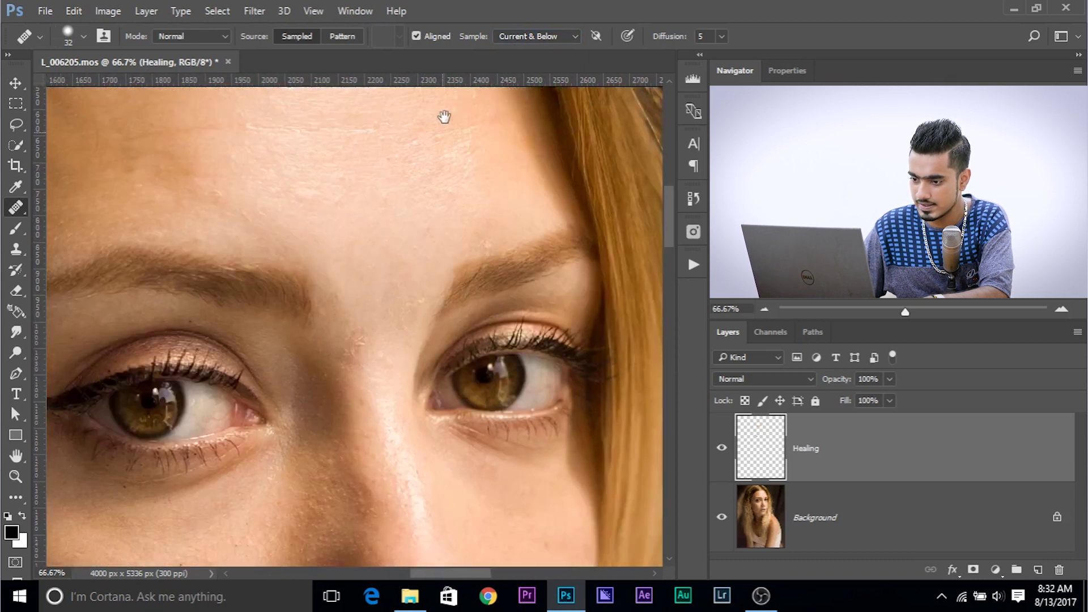
Heal the vertical line and spots on the shaded cheek, the chin marks and the spot on the far cheek.
left_click_drag(306, 418, 439, 100)
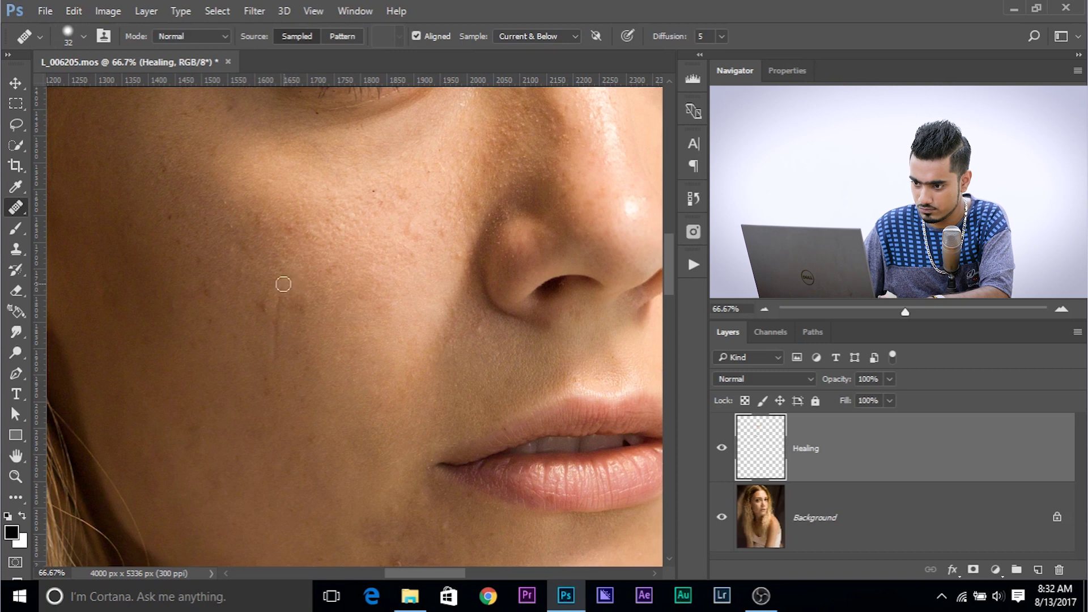
left_click(300, 298, "alt")
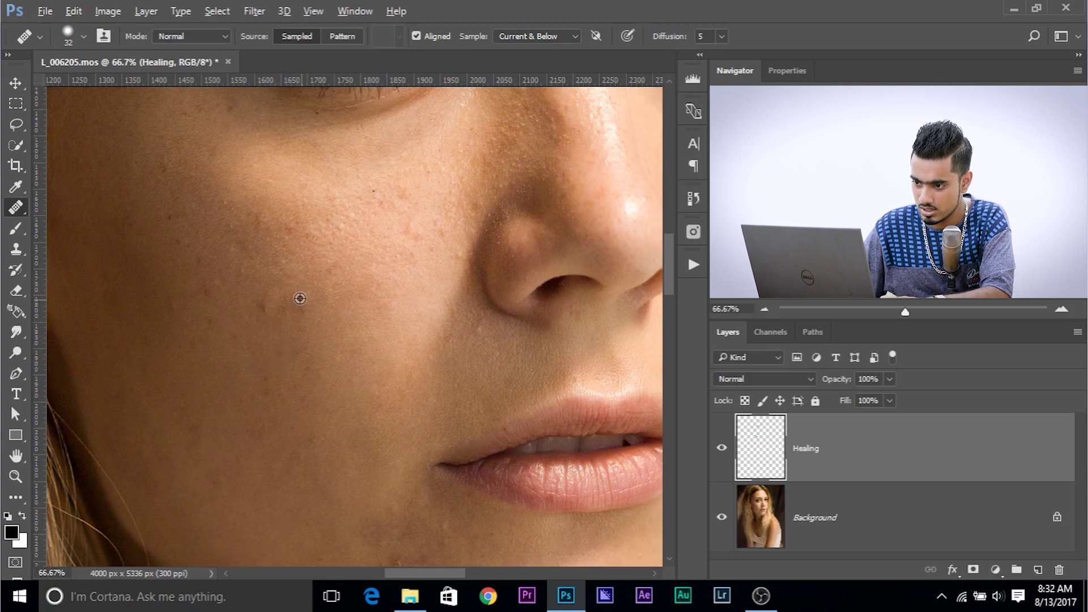
left_click(295, 313)
left_click(286, 310)
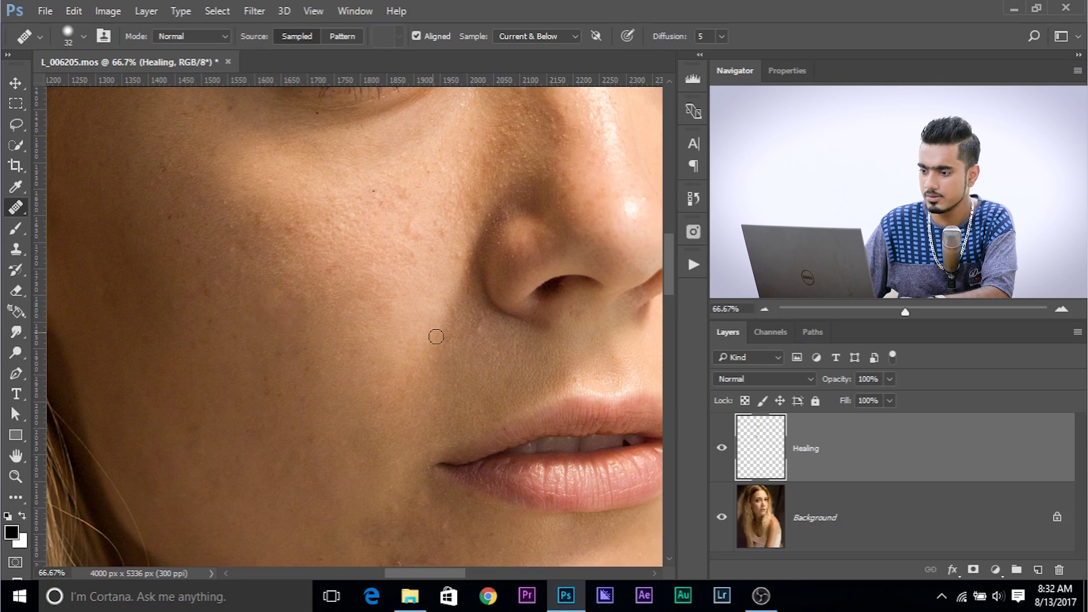
key("ctrl+minus")
key("ctrl+plus")
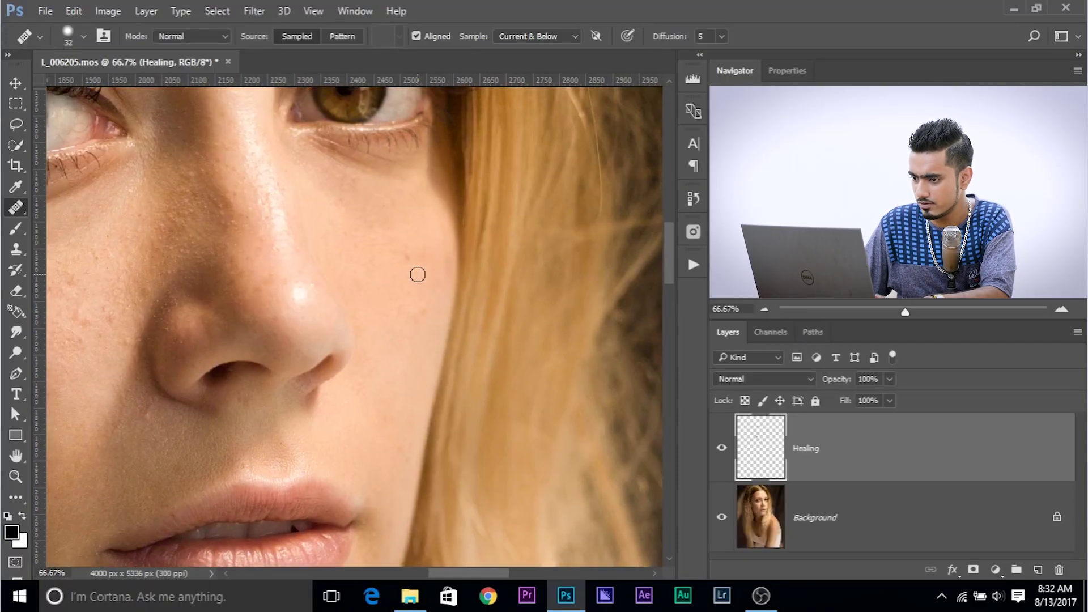
key("ctrl+minus")
left_click_drag(354, 251, 493, 413)
scroll(463, 417, "down", 1)
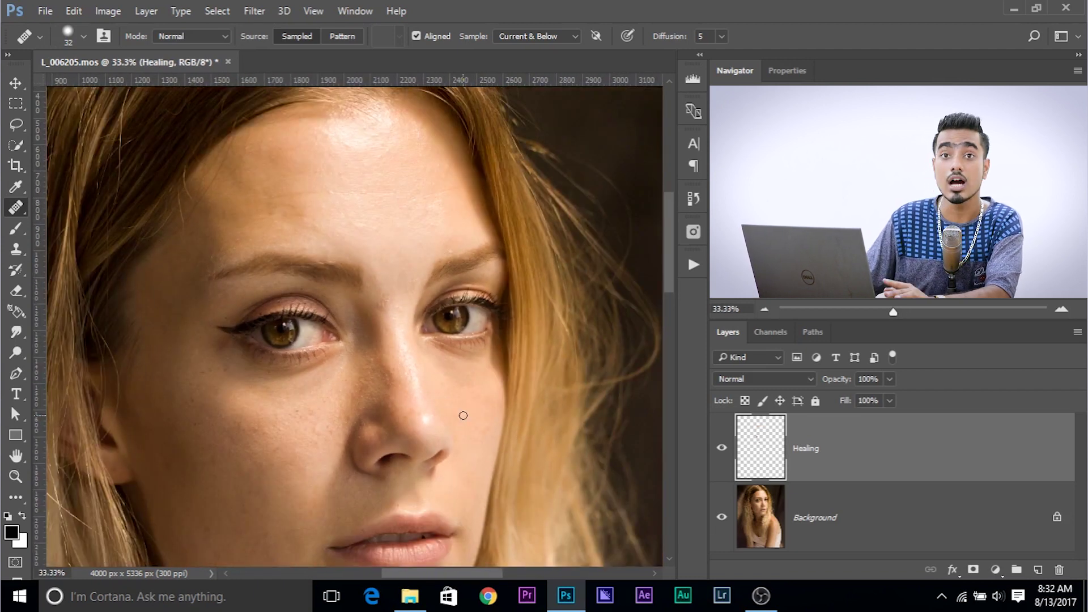
Examine the healed patches with only the Healing layer shown, and compare the portrait with and without that layer.
left_click(721, 448, "alt")
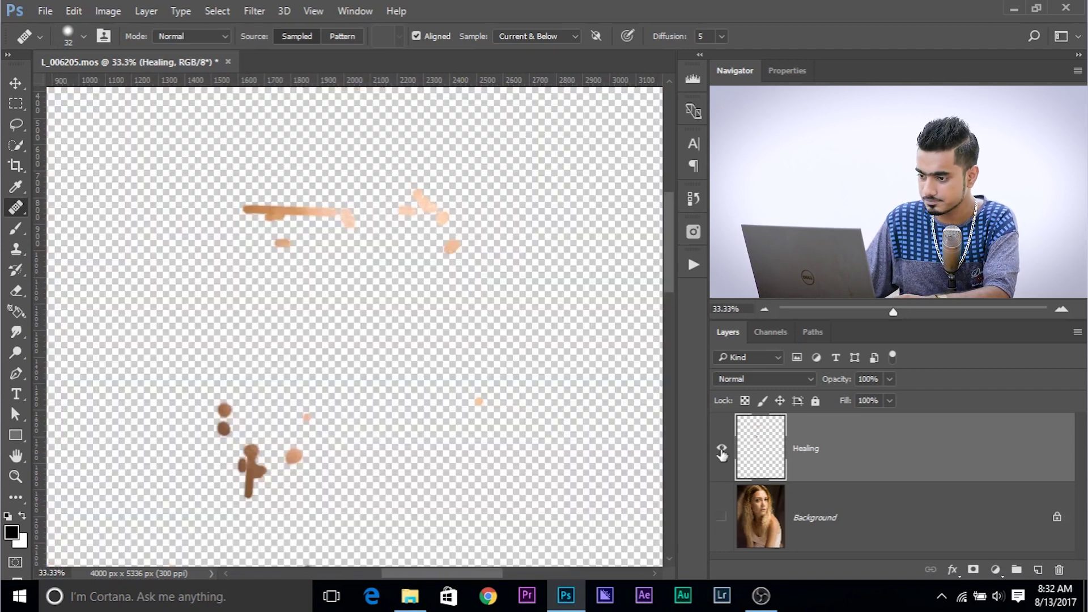
left_click_drag(493, 382, 583, 396)
scroll(309, 323, "down", 3)
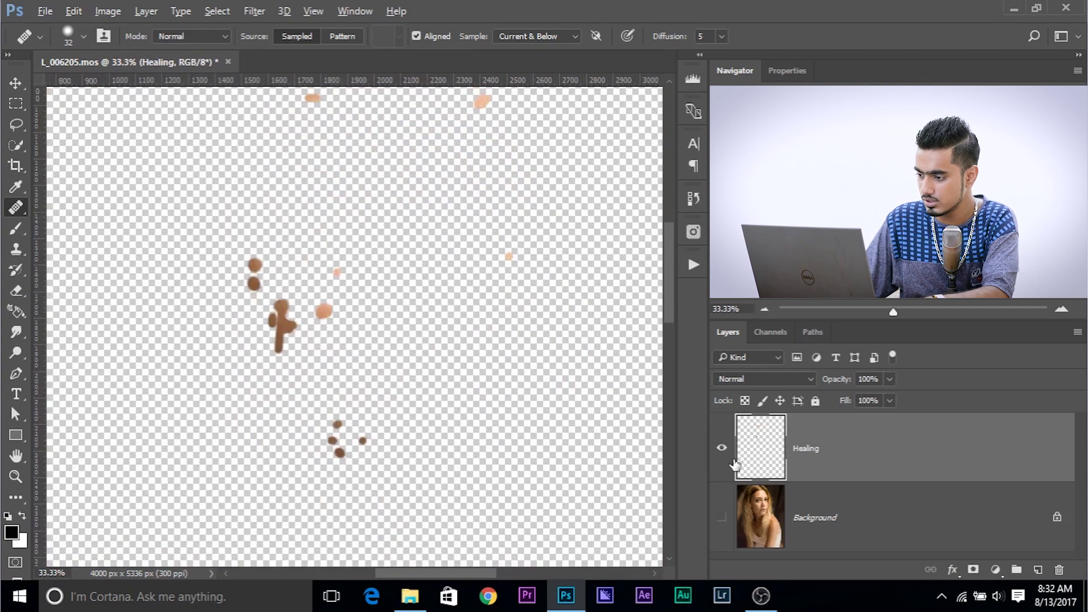
left_click(723, 450, "alt")
key("ctrl+minus")
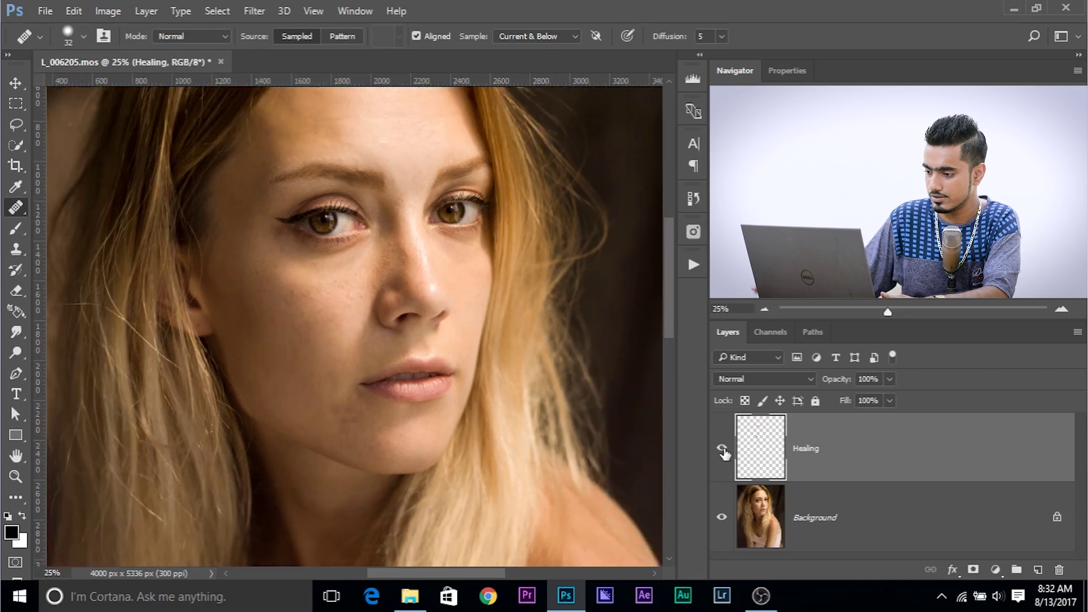
left_click(724, 450)
key("ctrl+plus")
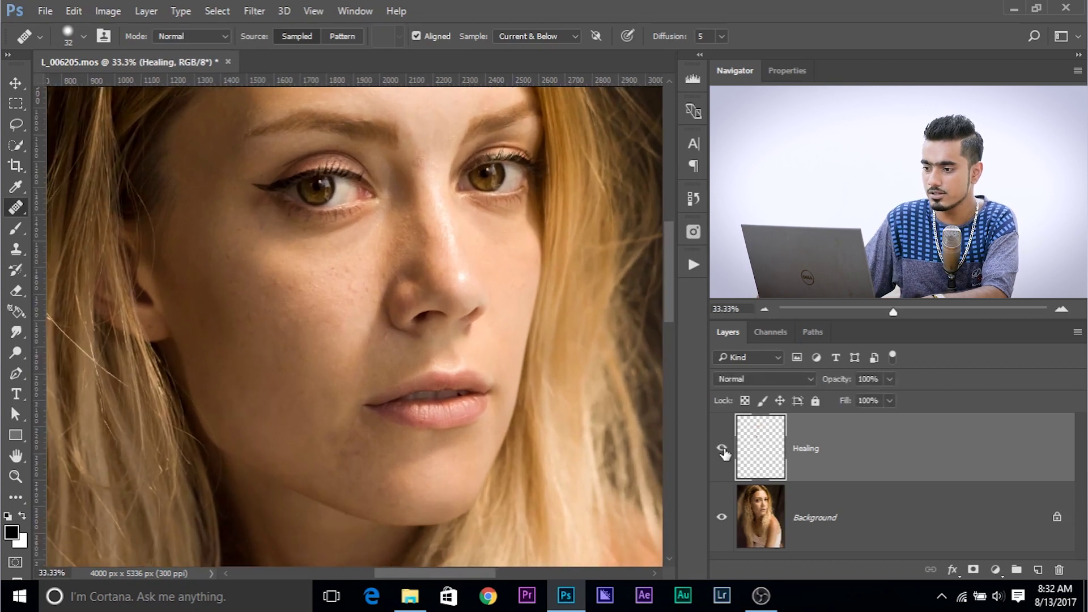
left_click_drag(489, 275, 483, 306)
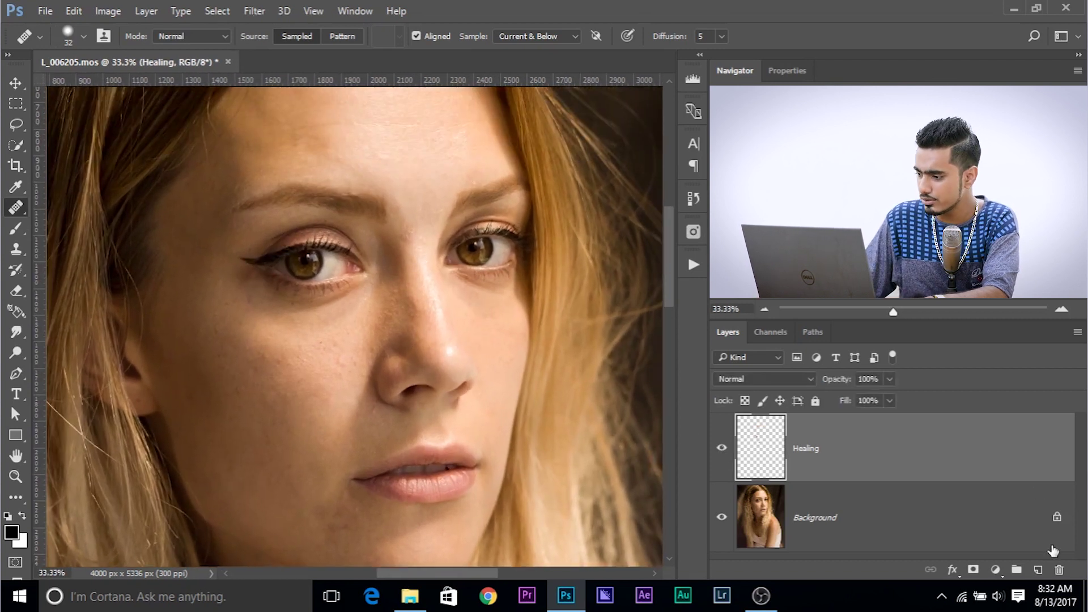
Create a new layer above Healing and name it Eyebags.
left_click(1038, 569)
double_click(815, 449)
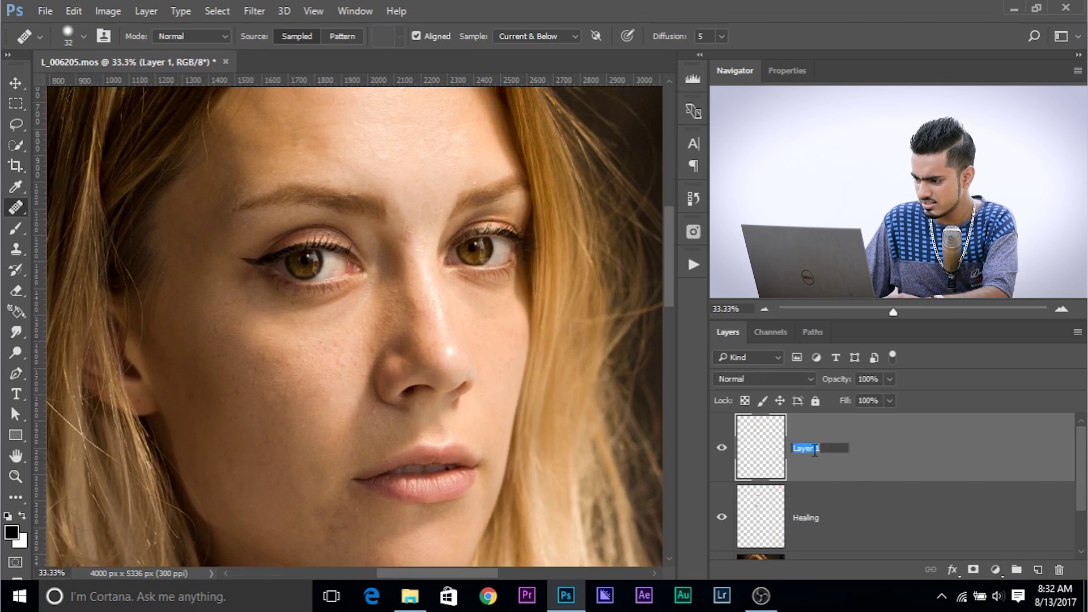
type("Eyebags")
key("Return")
With the Healing Brush at size 96, heal the eye bag under the eye on the shaded side of the face.
key("ctrl+plus")
right_click(16, 207)
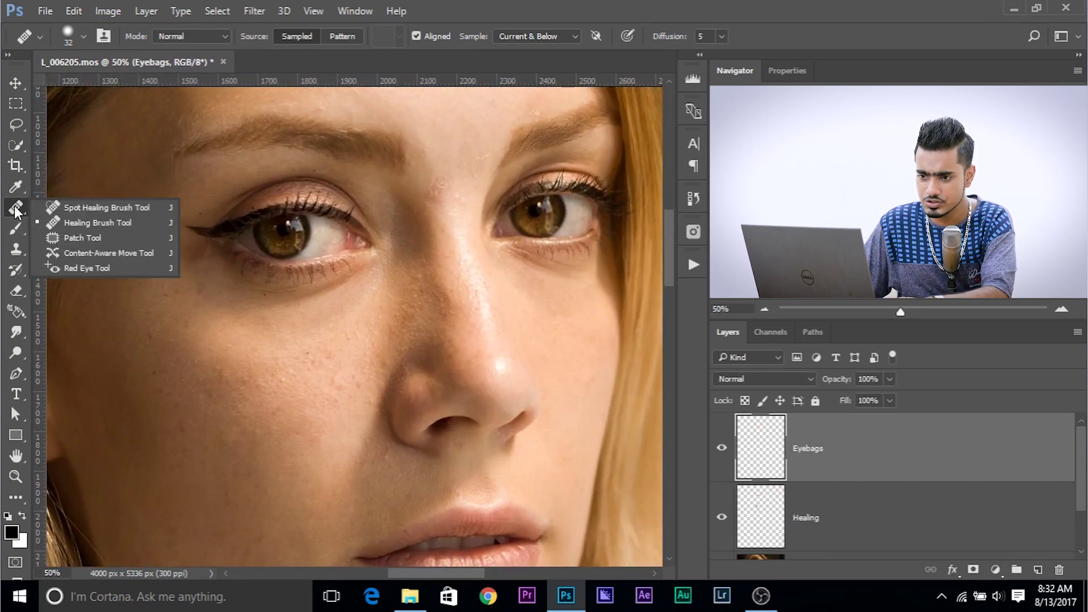
left_click(45, 223)
mouse_move(221, 340)
left_mouse_down()
mouse_move(244, 342)
mouse_move(232, 275)
mouse_move(250, 76)
left_mouse_up()
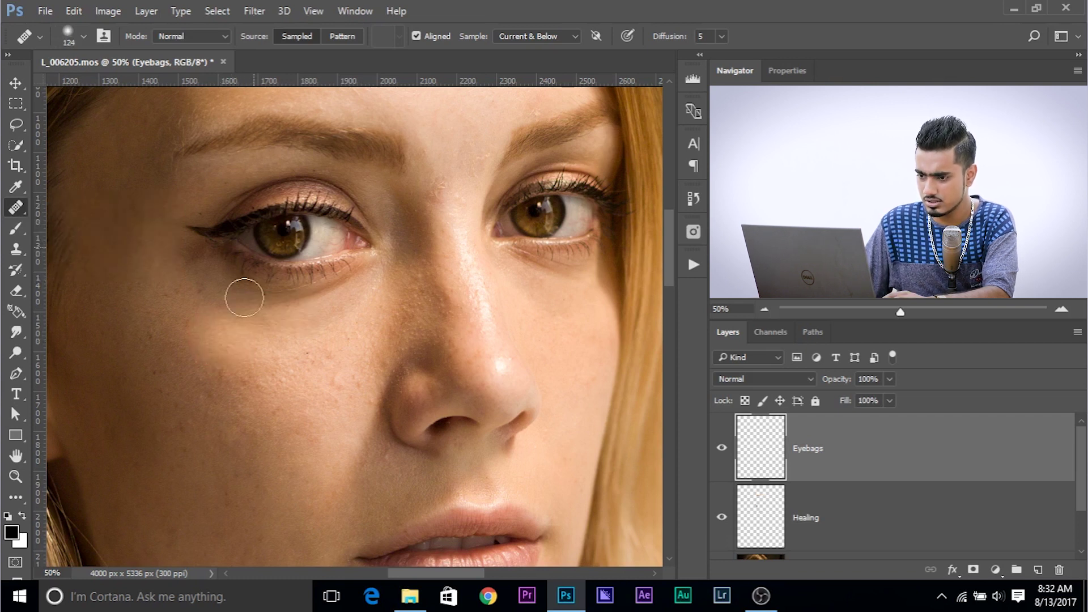
left_click_drag(379, 339, 365, 339)
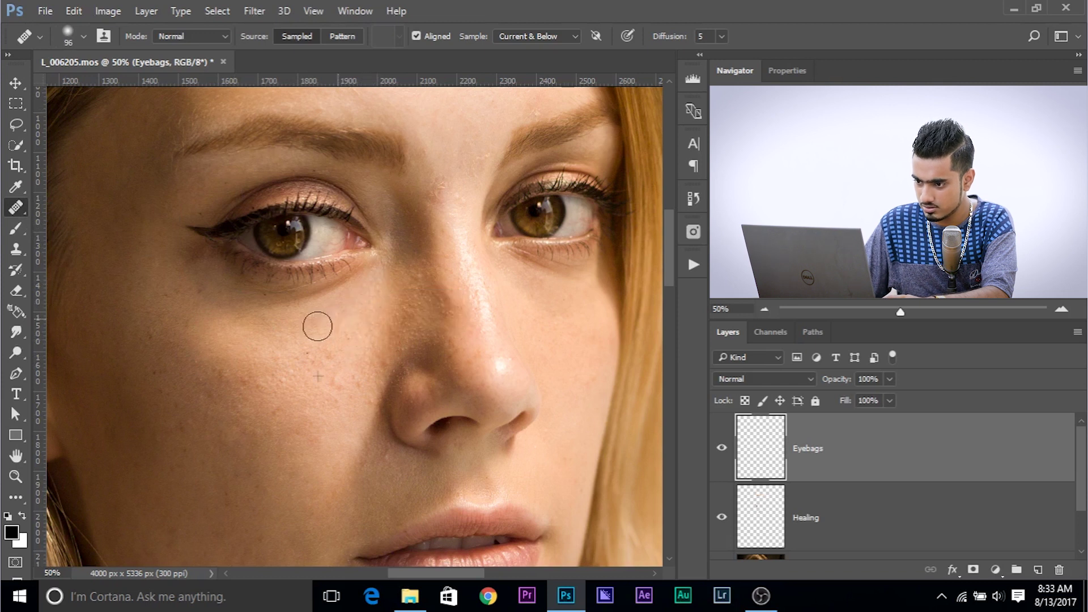
mouse_move(267, 324)
left_mouse_down()
mouse_move(321, 316)
mouse_move(374, 279)
mouse_move(339, 305)
mouse_move(274, 314)
mouse_move(357, 279)
left_mouse_up()
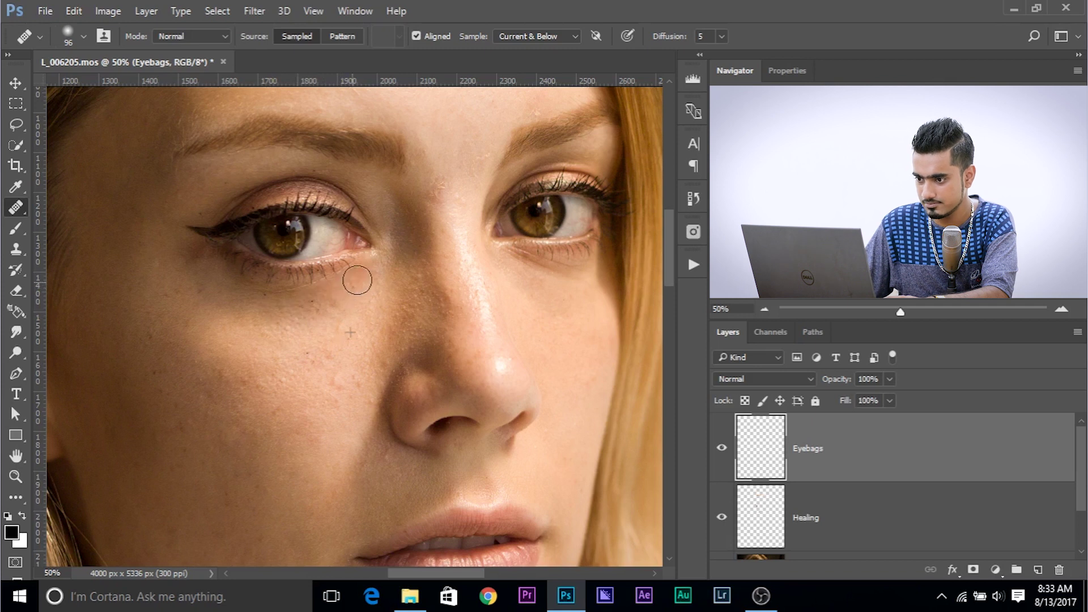
Heal the eye bag under the far eye, resampling clean skin from the cheek below it between strokes.
left_click_drag(518, 318, 440, 333)
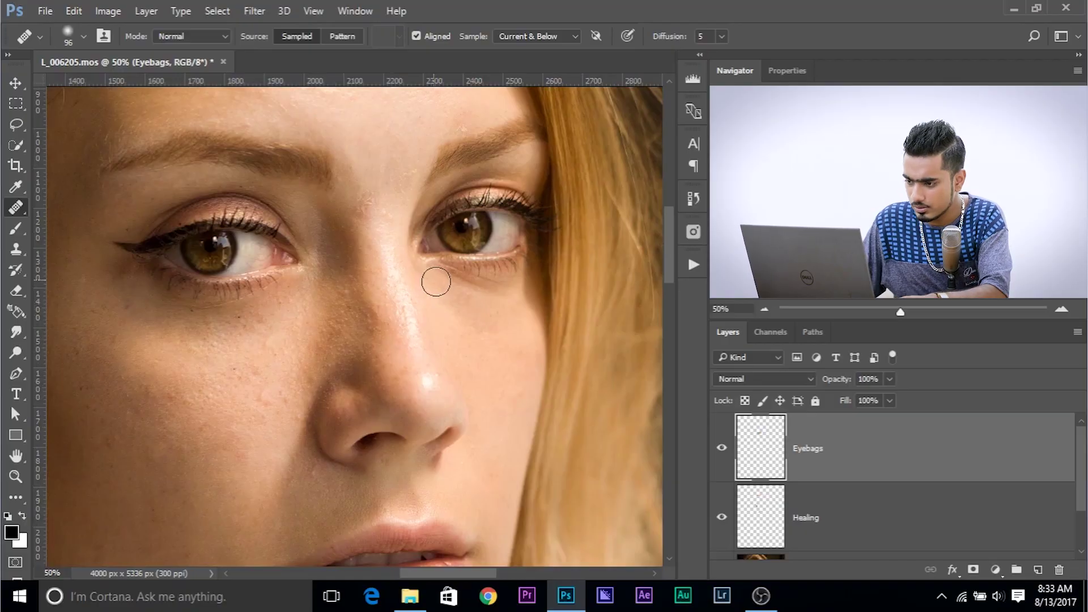
left_click(464, 321, "alt")
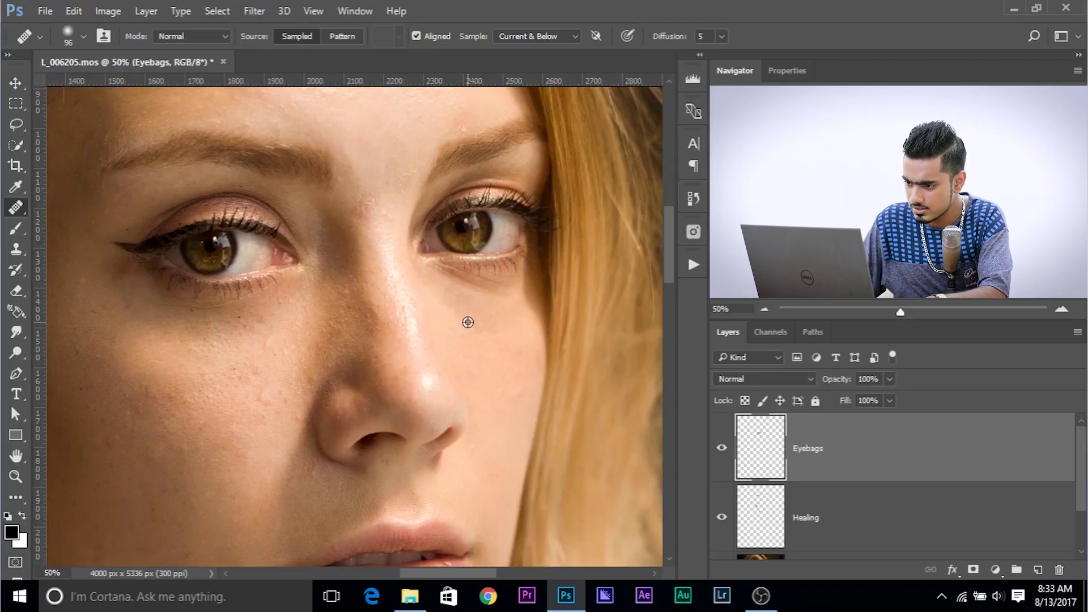
mouse_move(451, 287)
left_mouse_down()
mouse_move(505, 288)
mouse_move(448, 286)
left_mouse_up()
left_click(471, 330, "alt")
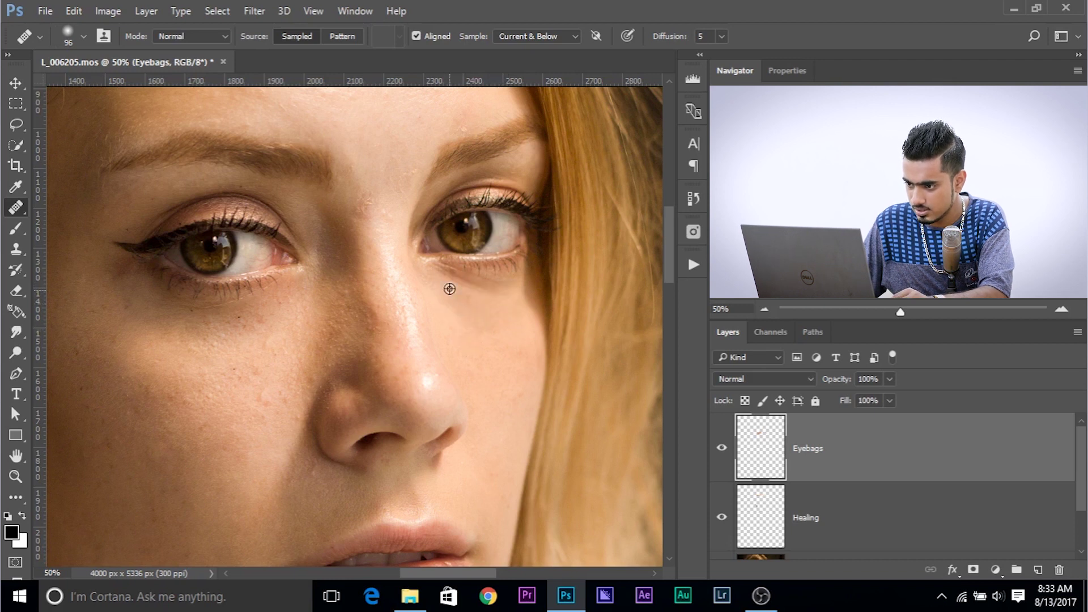
left_click(470, 345, "alt")
mouse_move(452, 293)
left_mouse_down()
mouse_move(460, 311)
mouse_move(501, 323)
mouse_move(508, 311)
left_mouse_up()
left_click(471, 322, "alt")
left_click(449, 294, "alt")
left_click_drag(444, 279, 504, 298)
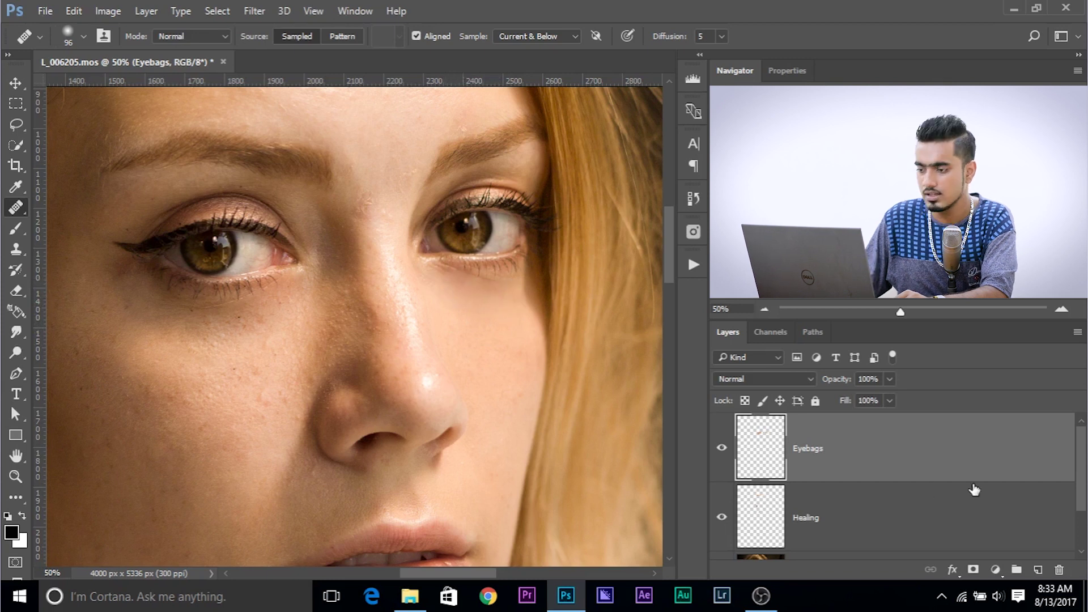
Lower the Eyebags layer's opacity to 62% so the under-eye healing looks natural.
key("ctrl+minus")
key("ctrl+minus")
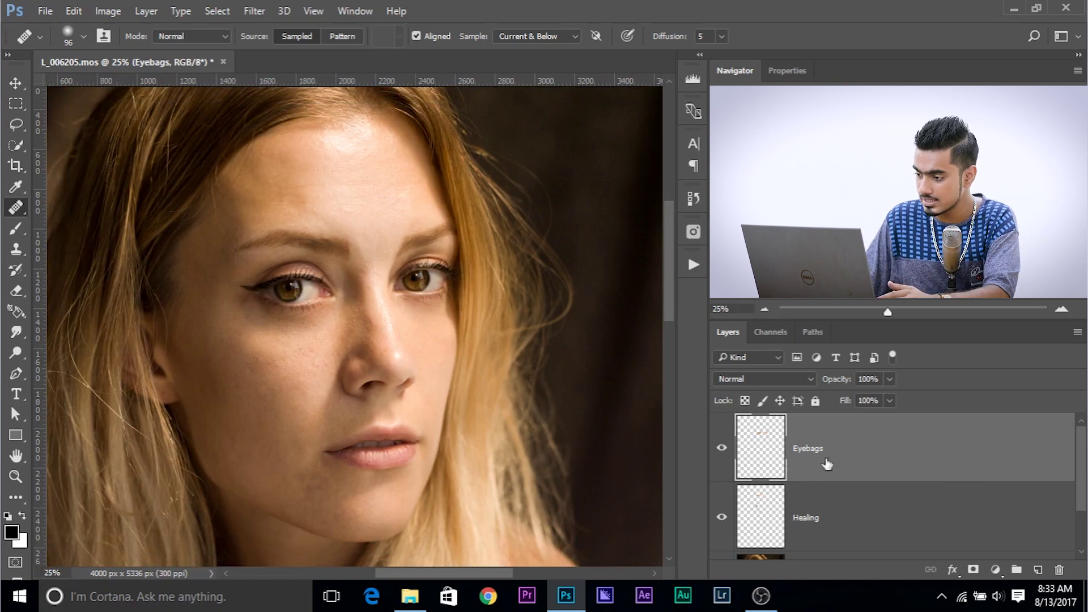
left_click(890, 379)
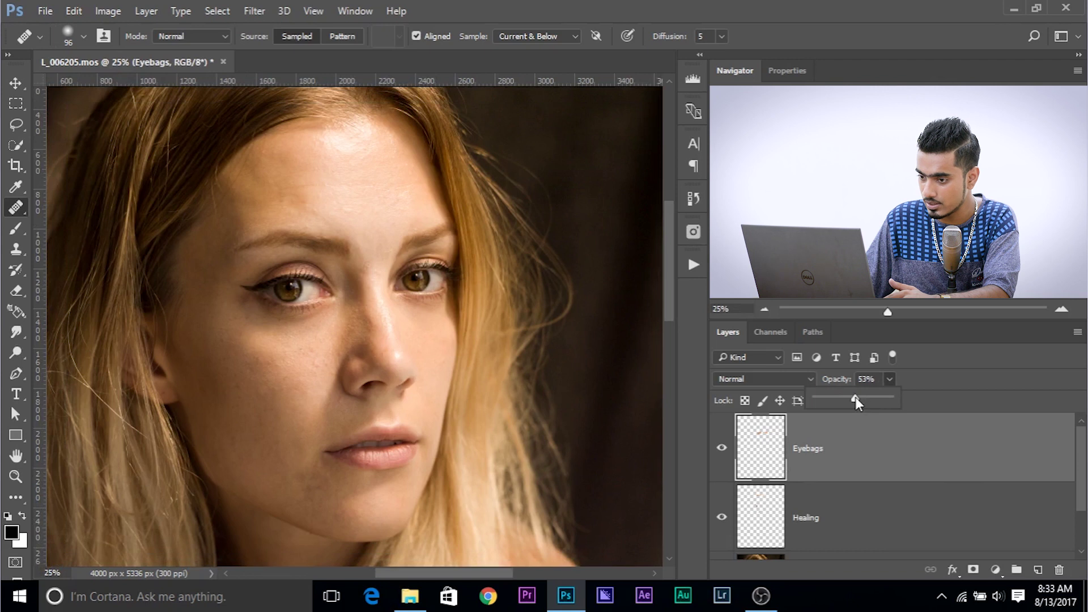
left_click_drag(855, 397, 1038, 387)
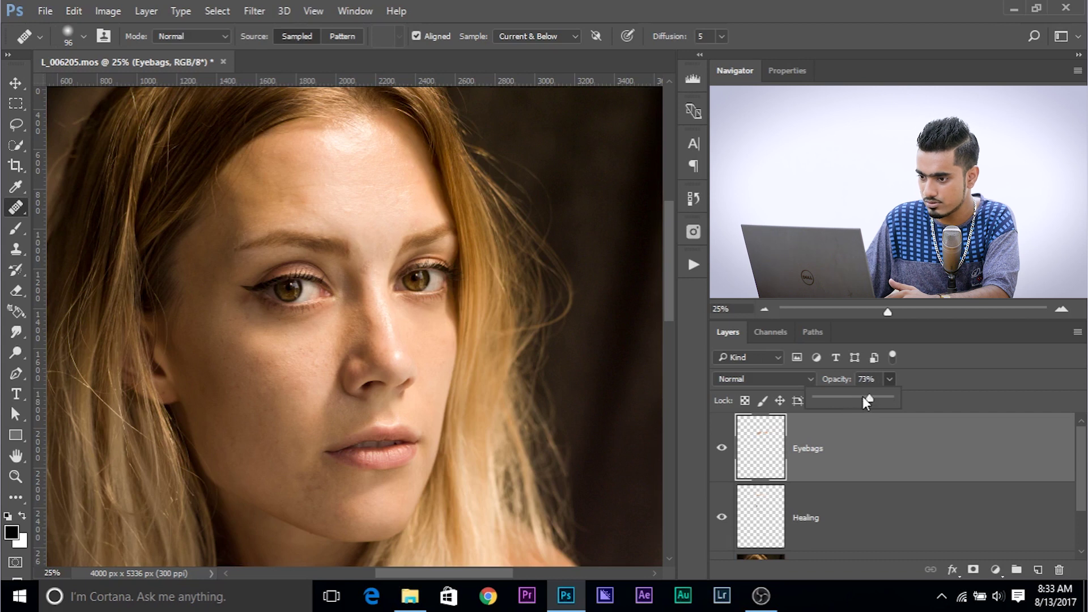
key("ctrl+minus")
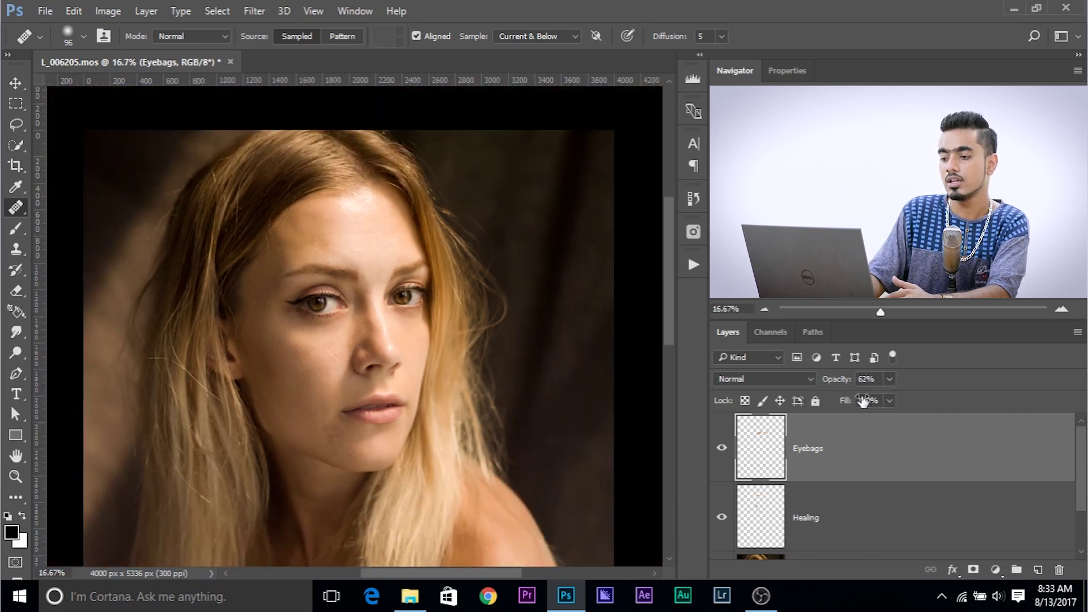
key("ctrl+plus")
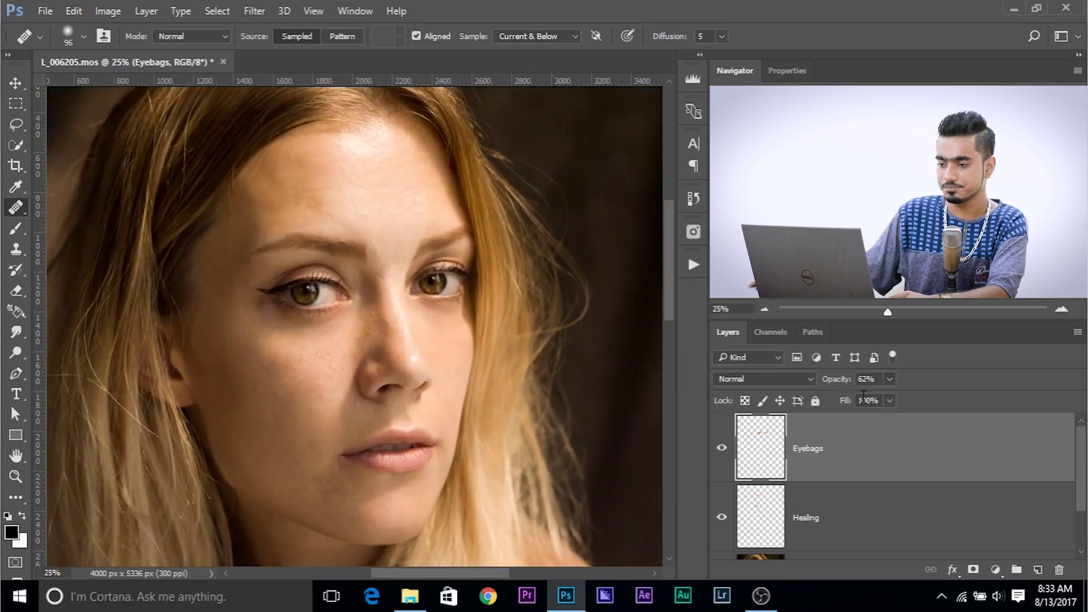
Try stamping all visible layers onto a new blank layer above Eyebags, and delete that layer.
left_click(1038, 569)
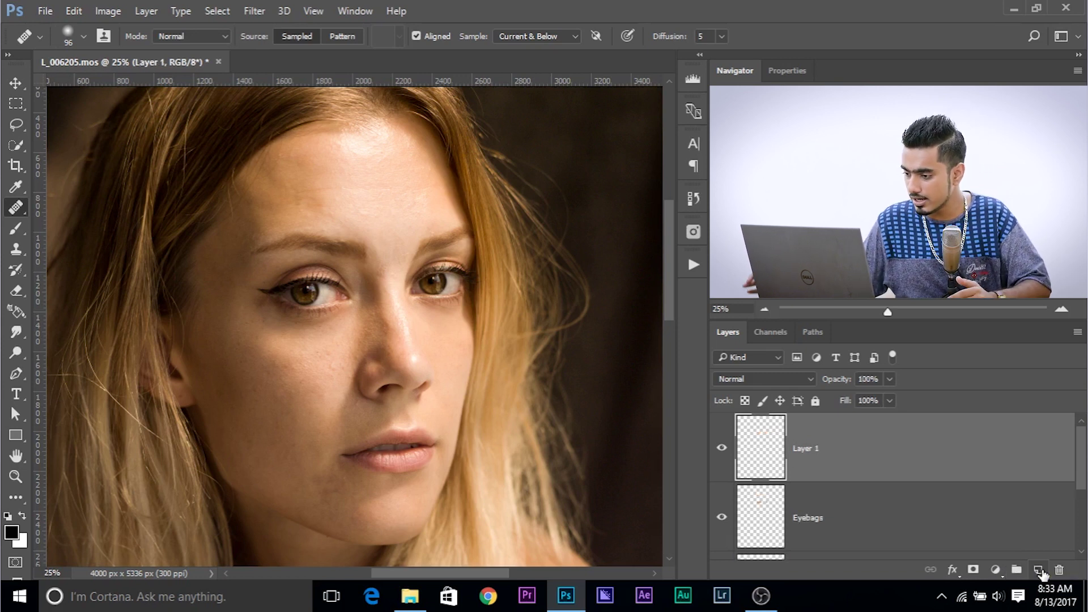
mouse_move(939, 488)
left_mouse_down()
mouse_move(938, 478)
mouse_move(939, 489)
left_mouse_up()
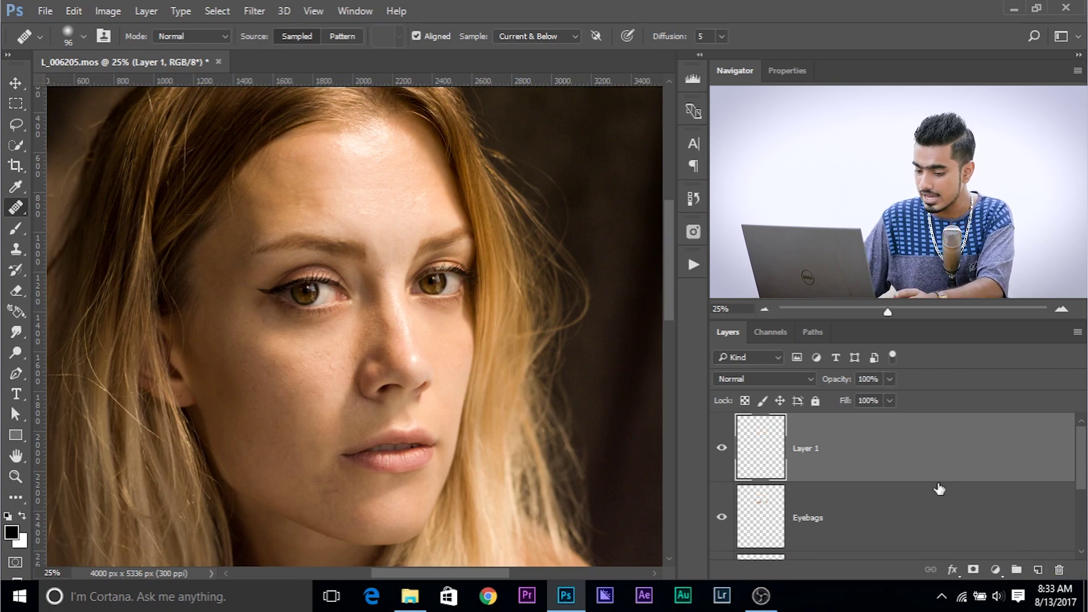
key("ctrl+shift+alt+e")
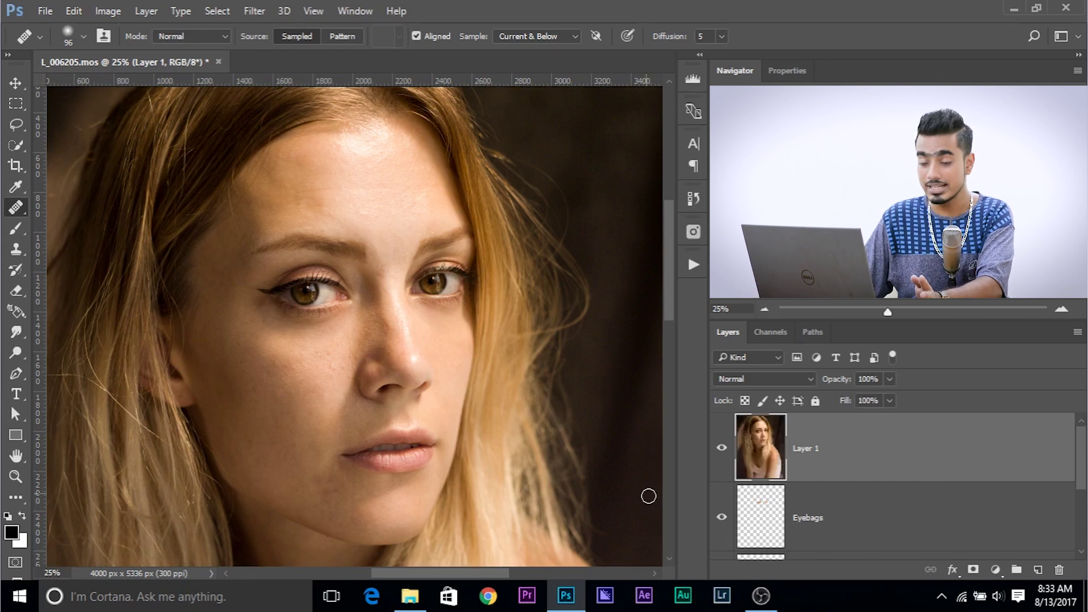
left_click_drag(971, 474, 1059, 570)
Stamp all visible layers into a new merged layer above Eyebags.
key("alt")
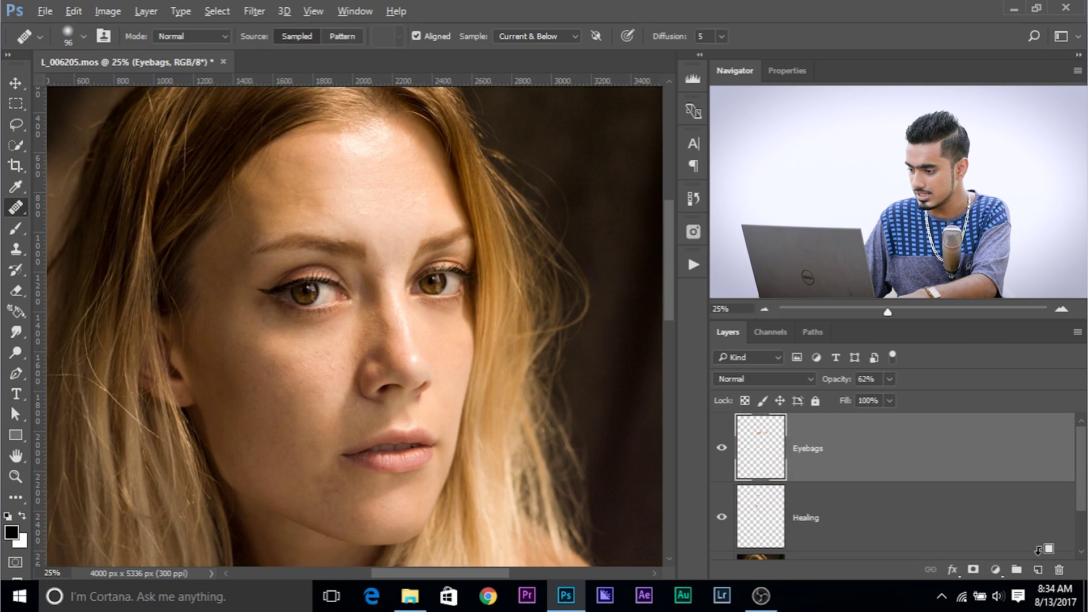
key("ctrl+shift+alt+e")
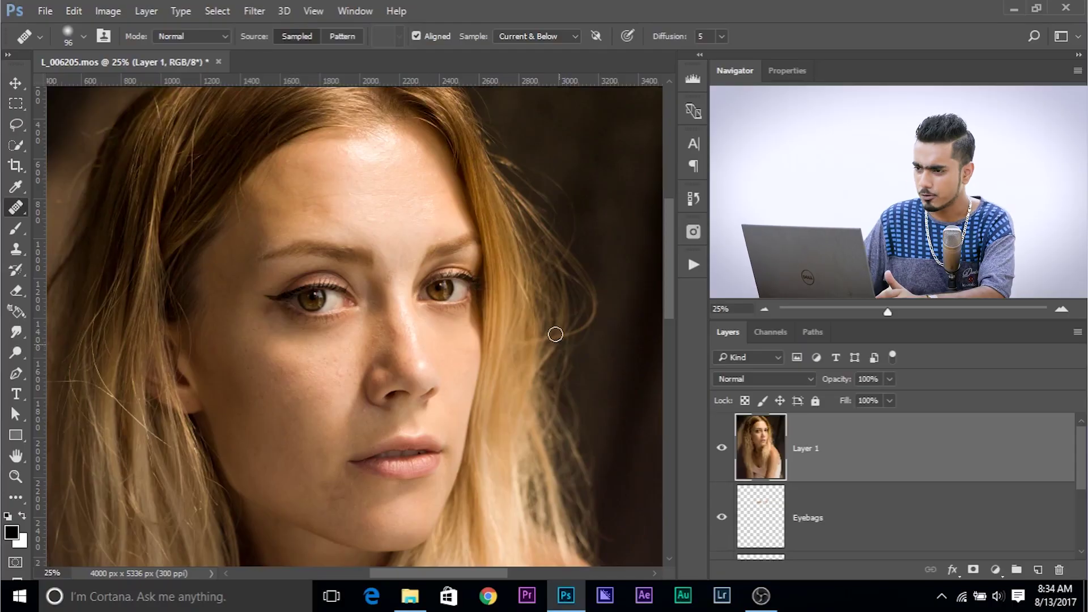
Show the Actions list and delete the existing PiXimperfect action set.
left_click(362, 11)
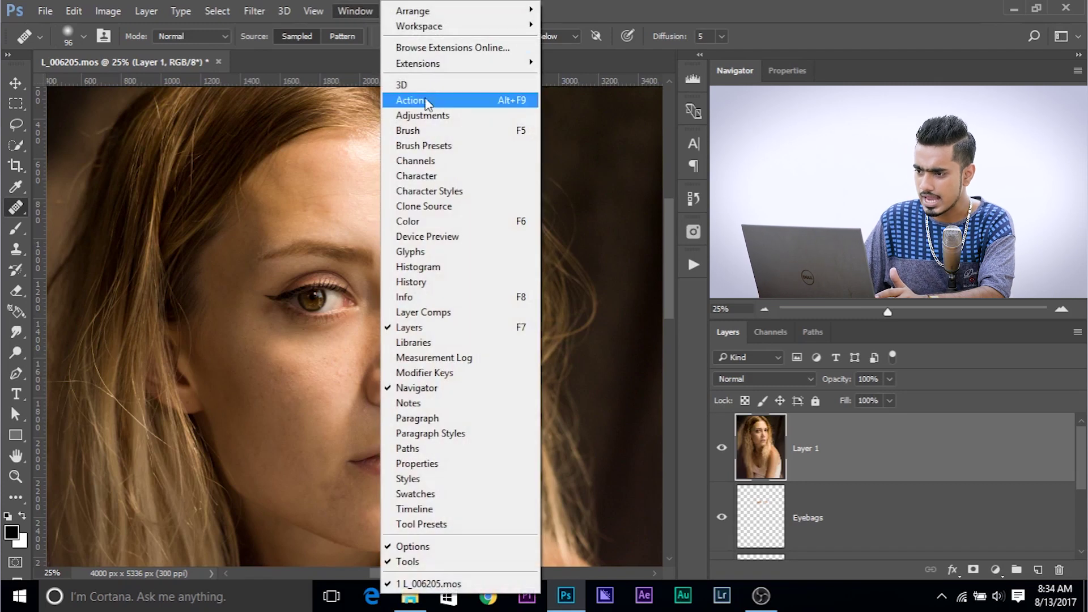
left_click(426, 101)
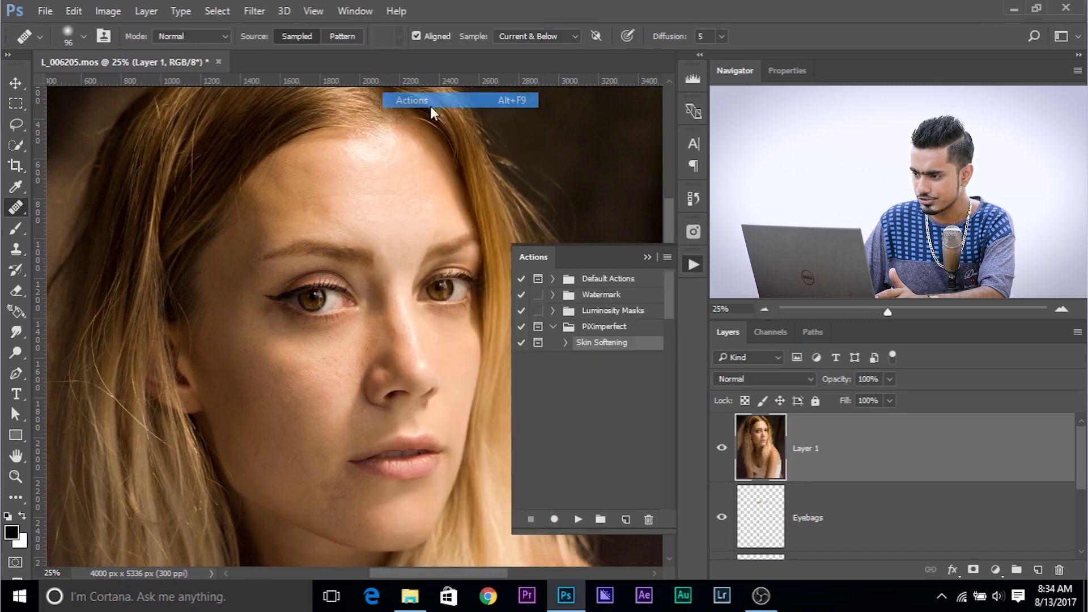
left_click(591, 329)
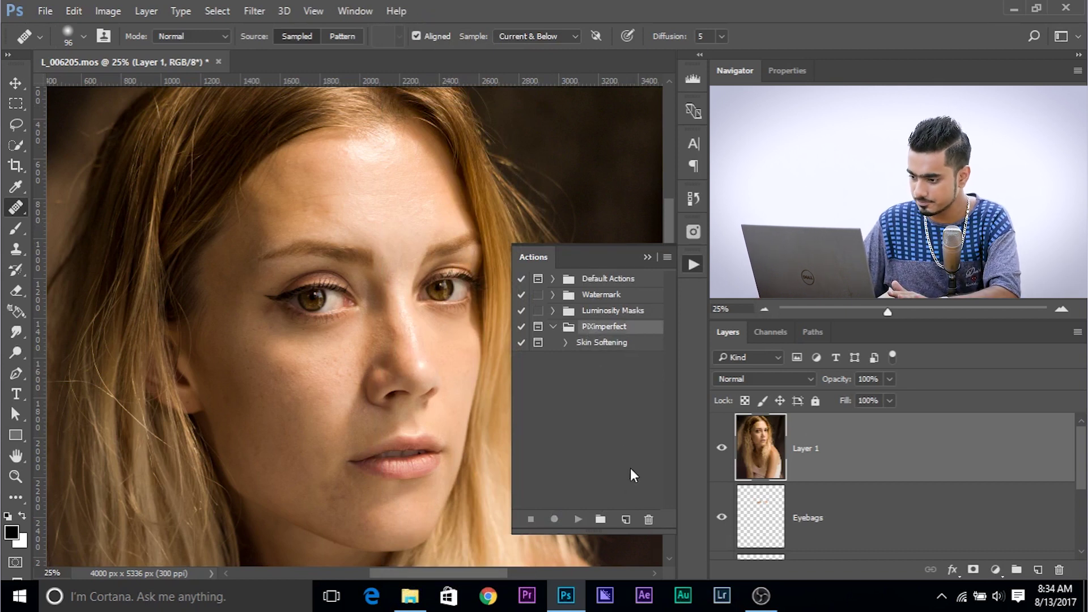
left_click(649, 520)
left_click(486, 225)
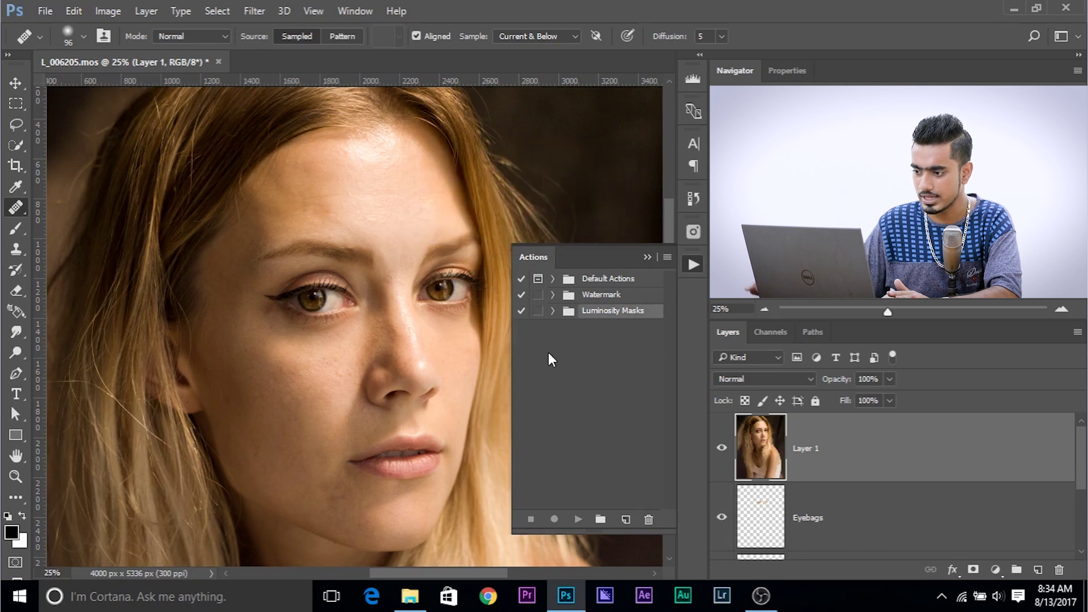
Load the PiXimperfect ATN file from the Presets Actions folder, and delete the loaded set.
left_click(667, 258)
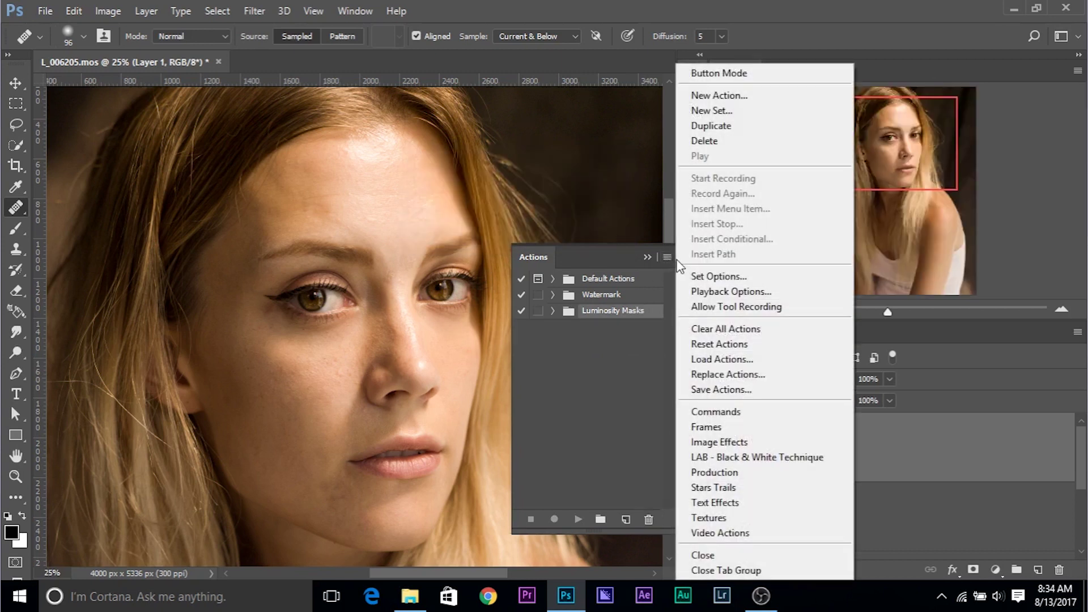
left_click(721, 360)
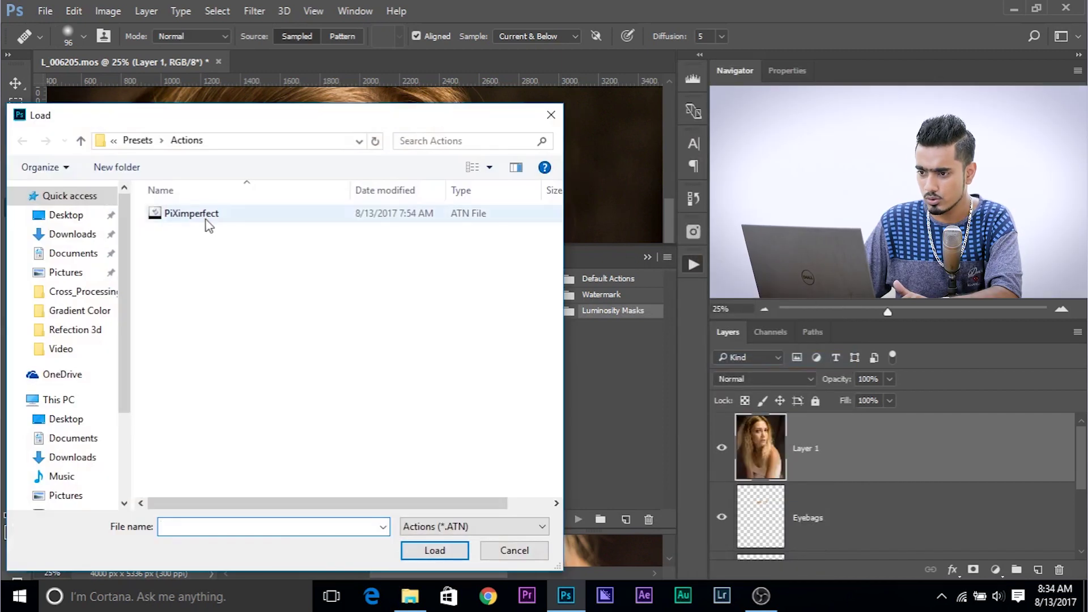
left_click(221, 216)
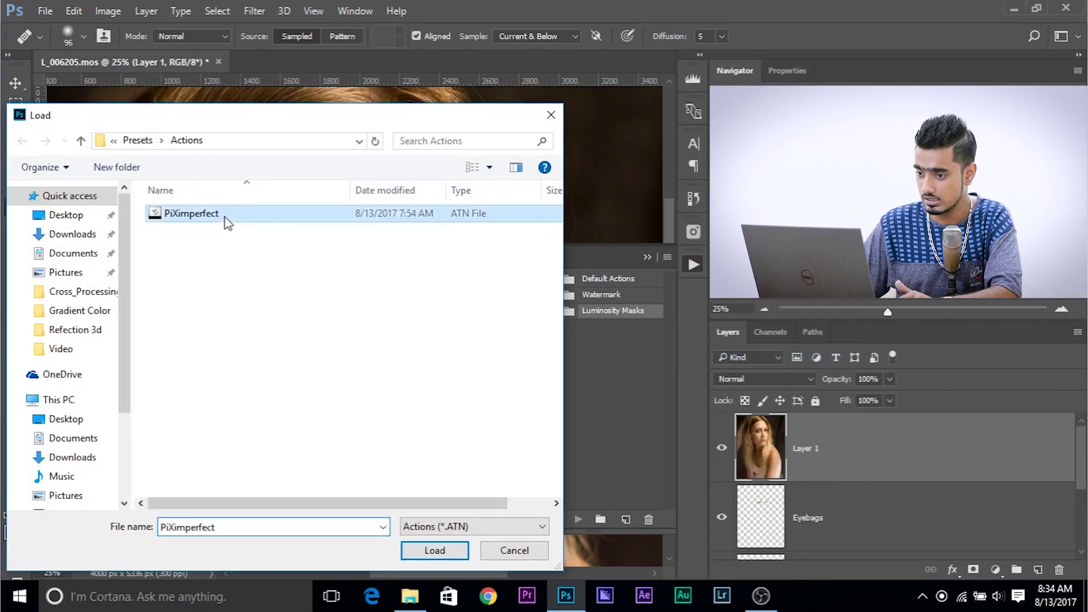
left_click(434, 550)
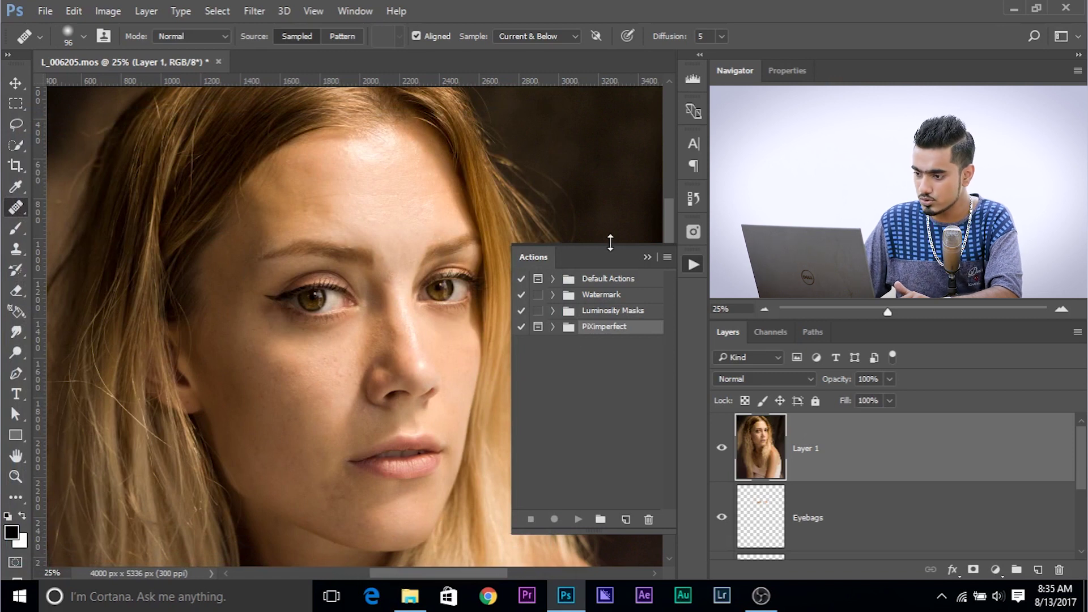
left_click_drag(628, 332, 649, 519)
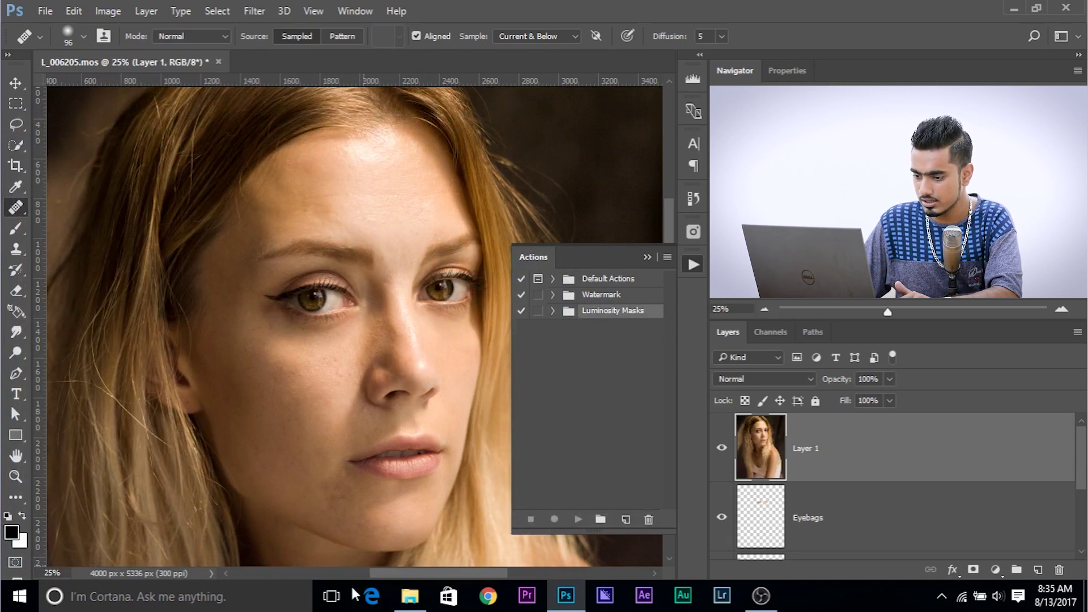
Switch to File Explorer, open the Actions folder on Local Disk (E:), and load the PiXimperfect actions file into Photoshop.
left_click(408, 596)
left_click(408, 596)
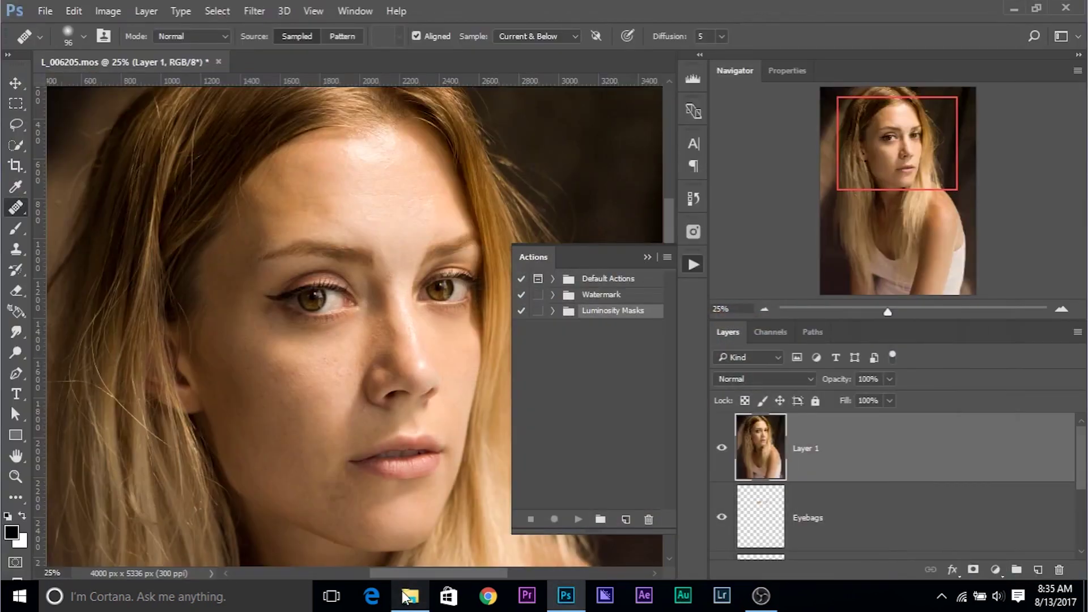
left_click(408, 597)
left_click(69, 512)
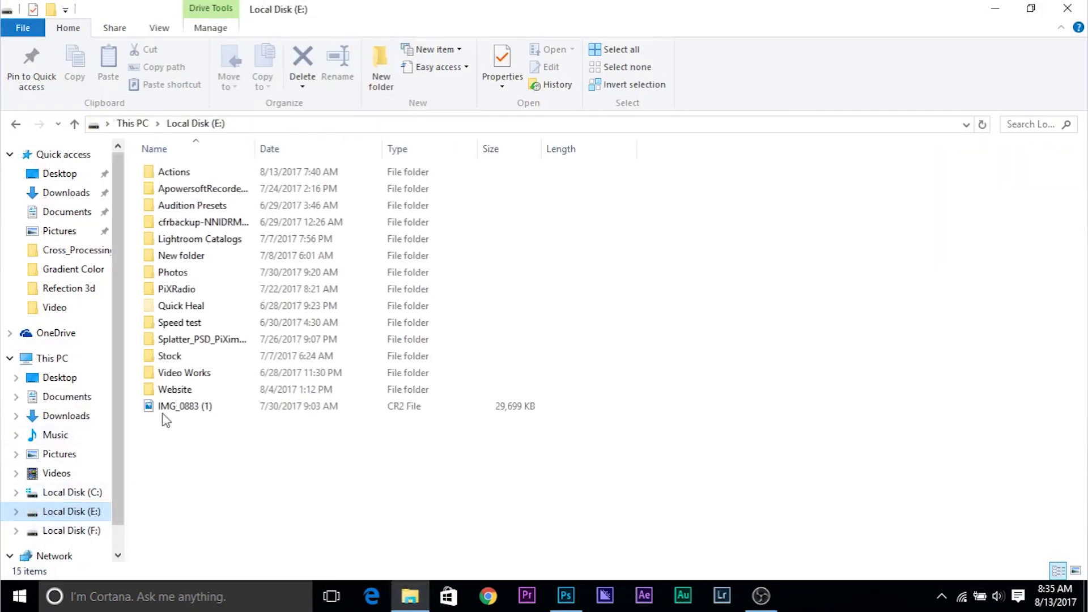
double_click(213, 173)
left_click_drag(185, 175, 606, 399)
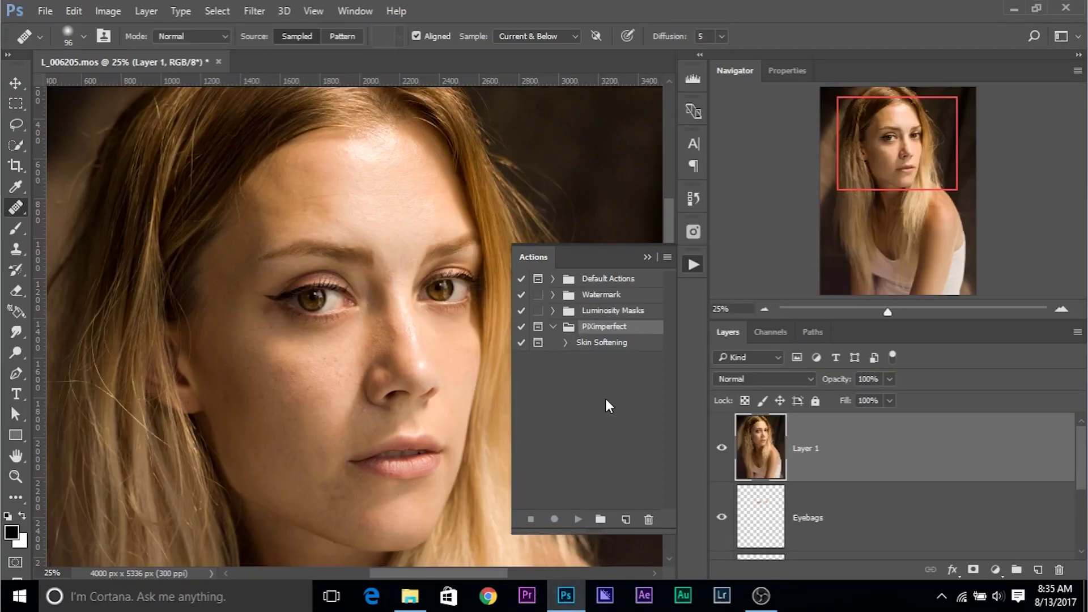
Play the Skin Softening action on the merged layer and inspect the cheek and eye area at its High Pass stage.
left_click(605, 343)
left_click(577, 519)
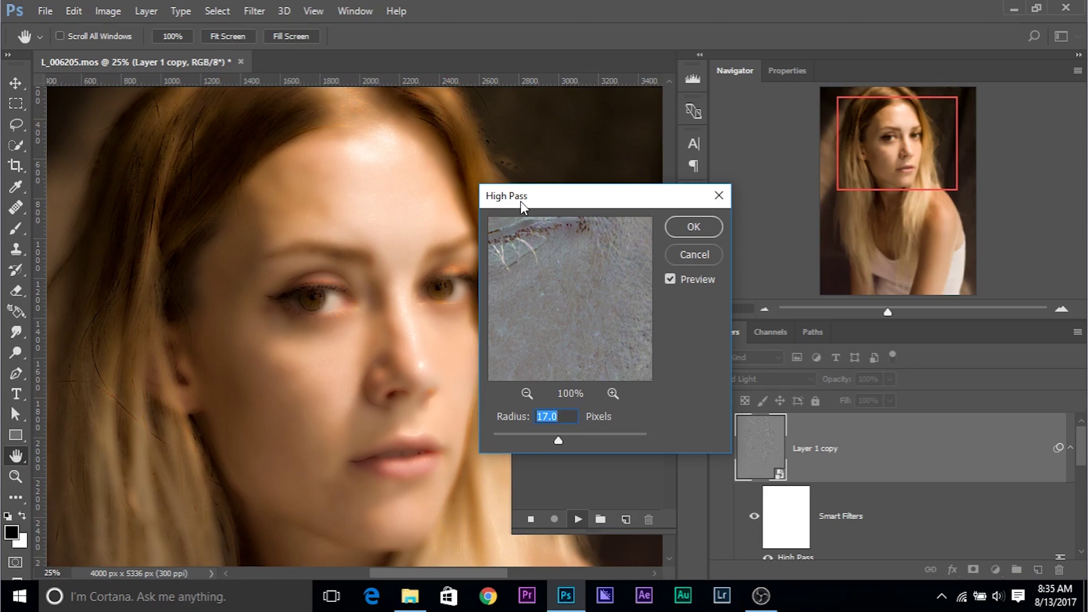
left_click_drag(521, 202, 485, 148)
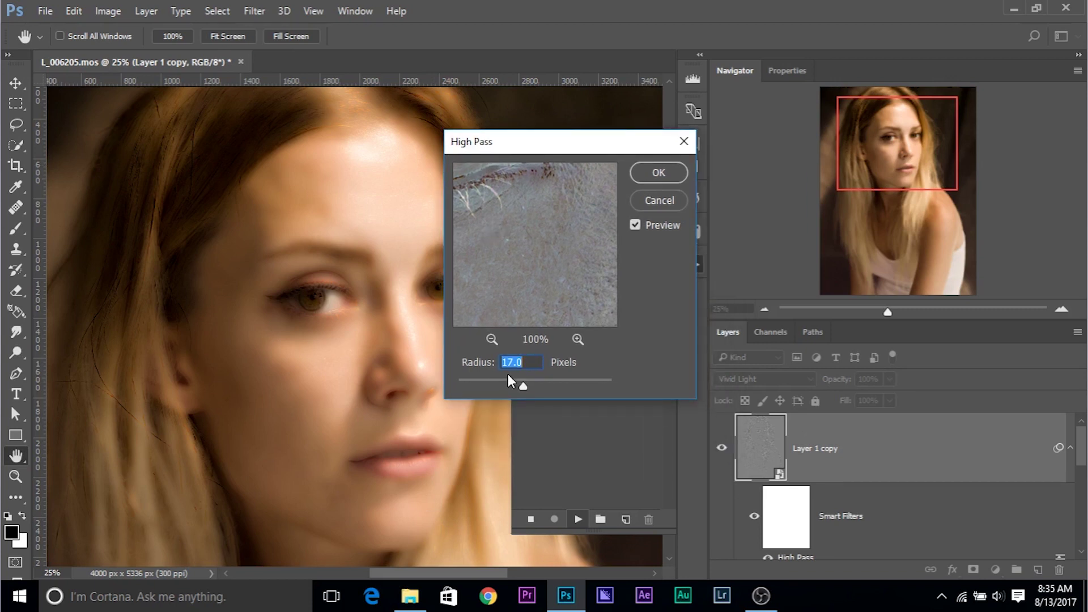
key("ctrl+plus")
key("ctrl+plus")
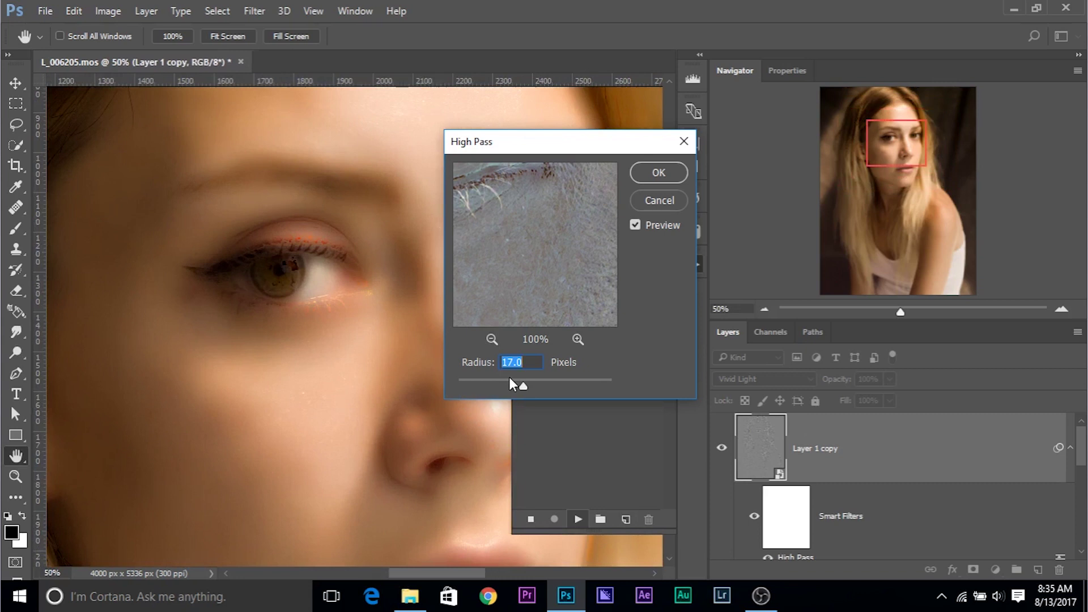
left_click_drag(354, 447, 355, 434)
key("ctrl+minus")
key("ctrl+minus")
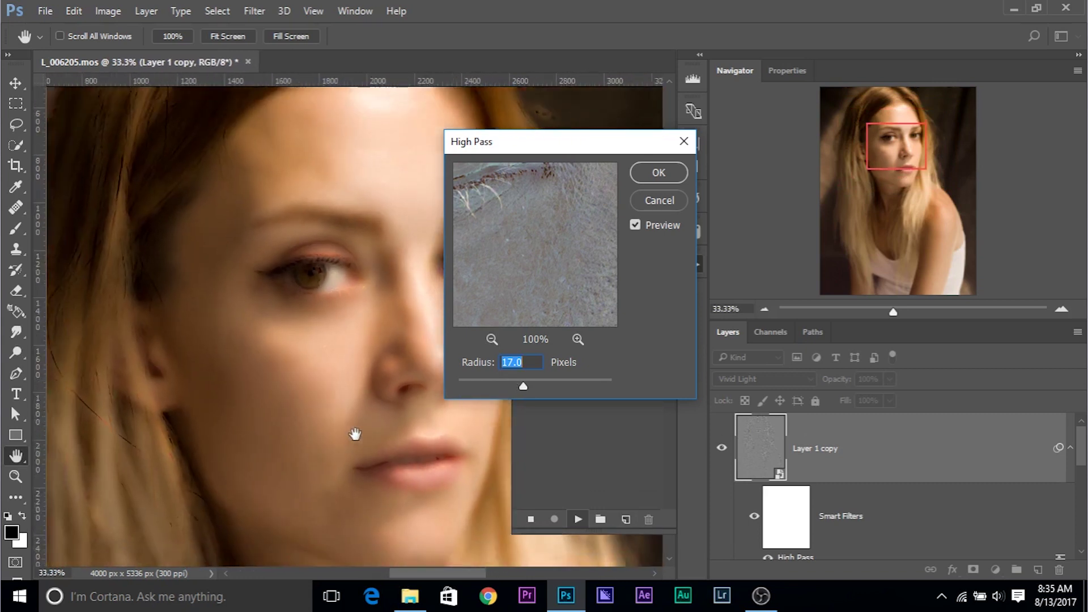
Try weaker and stronger High Pass radii on the face, and apply the filter with a radius of 18 pixels.
left_click(466, 381)
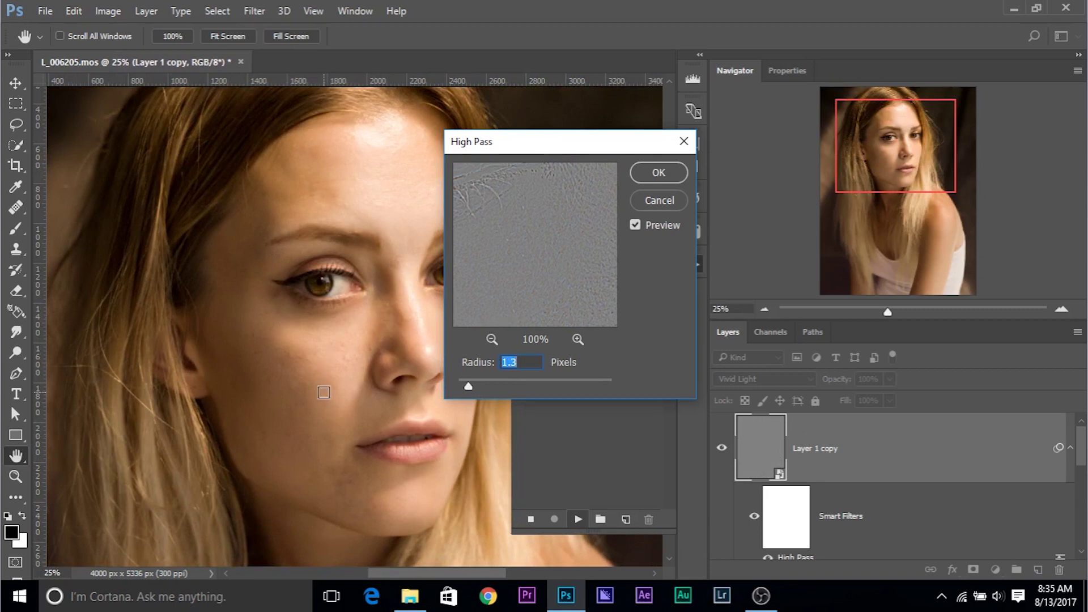
key("ctrl+plus")
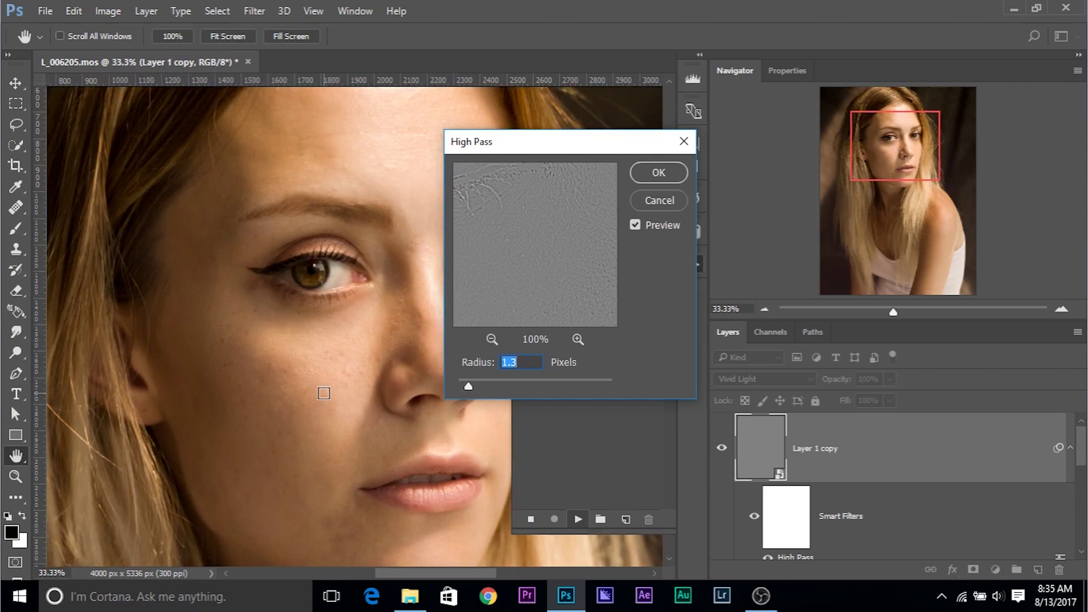
left_click_drag(488, 145, 564, 200)
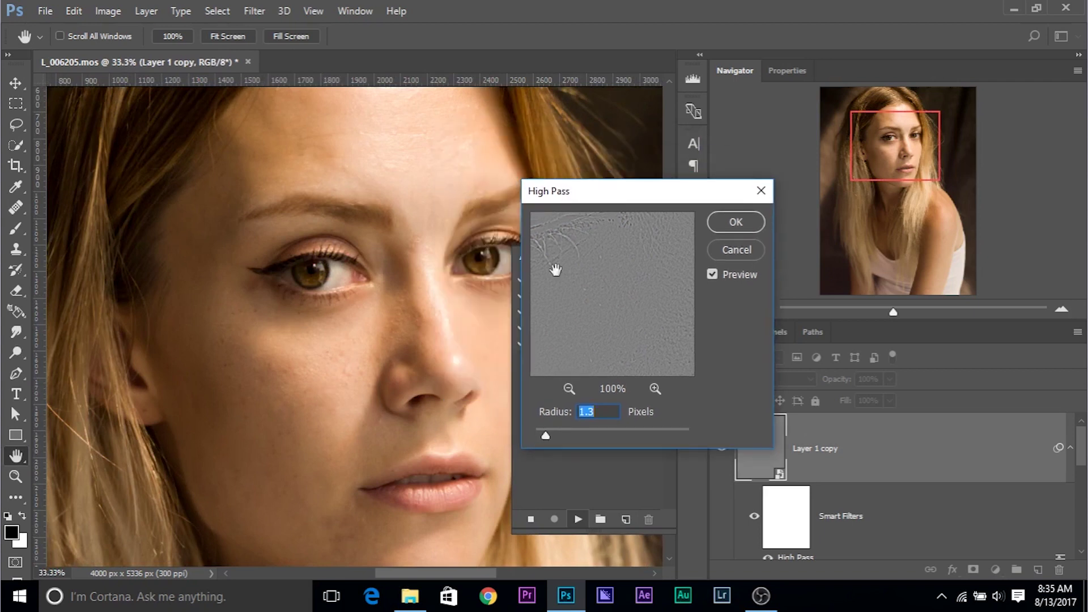
left_click_drag(546, 435, 568, 435)
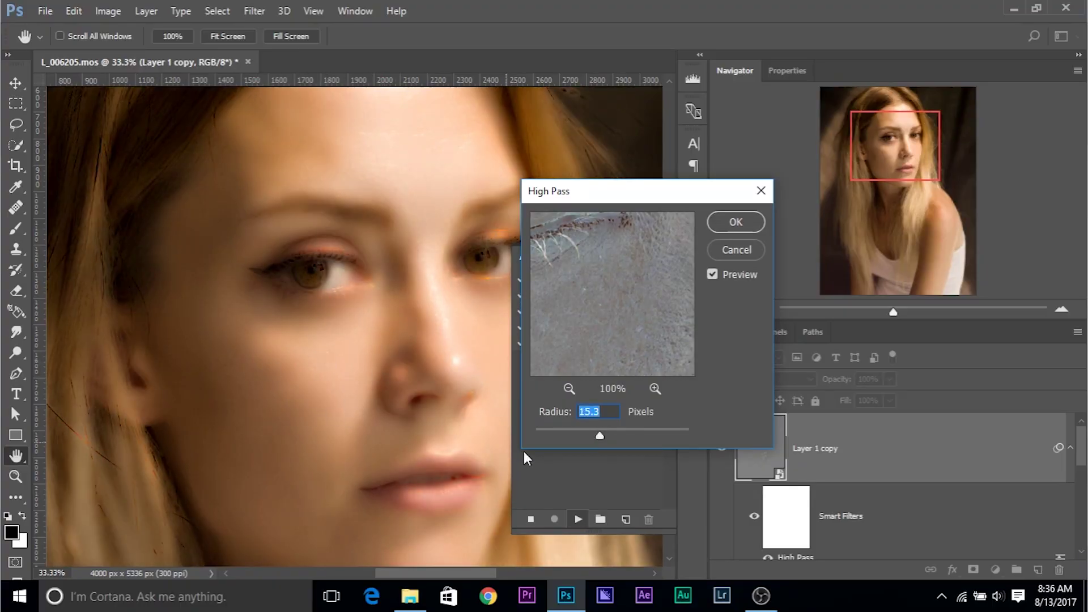
type("18")
left_click(731, 221)
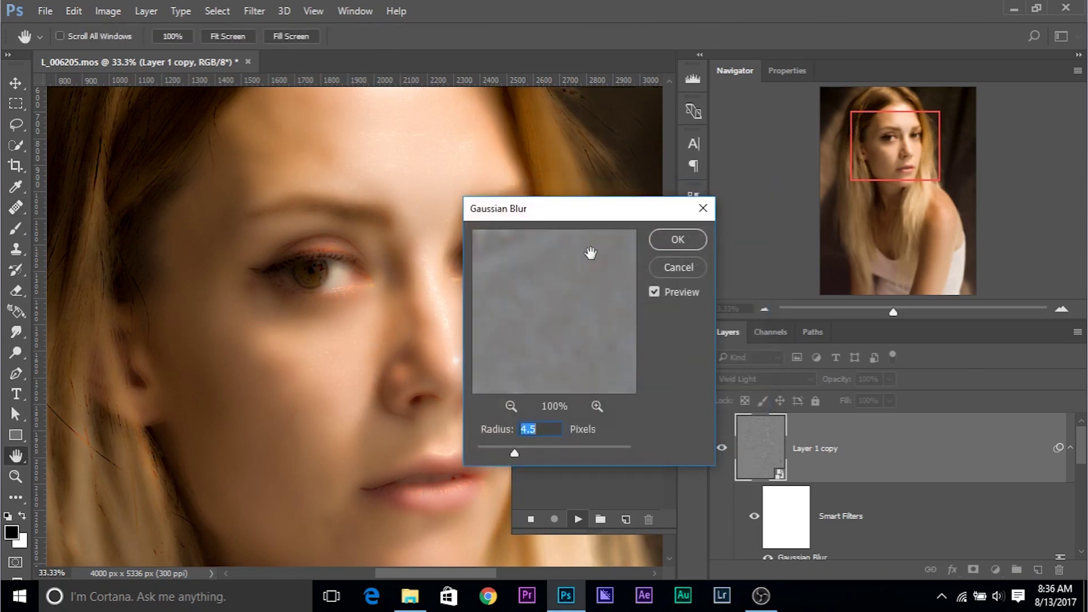
Adjust the Gaussian Blur radius to about 5.2 pixels to bring back fine skin texture, and apply the filter.
left_click_drag(520, 212, 534, 189)
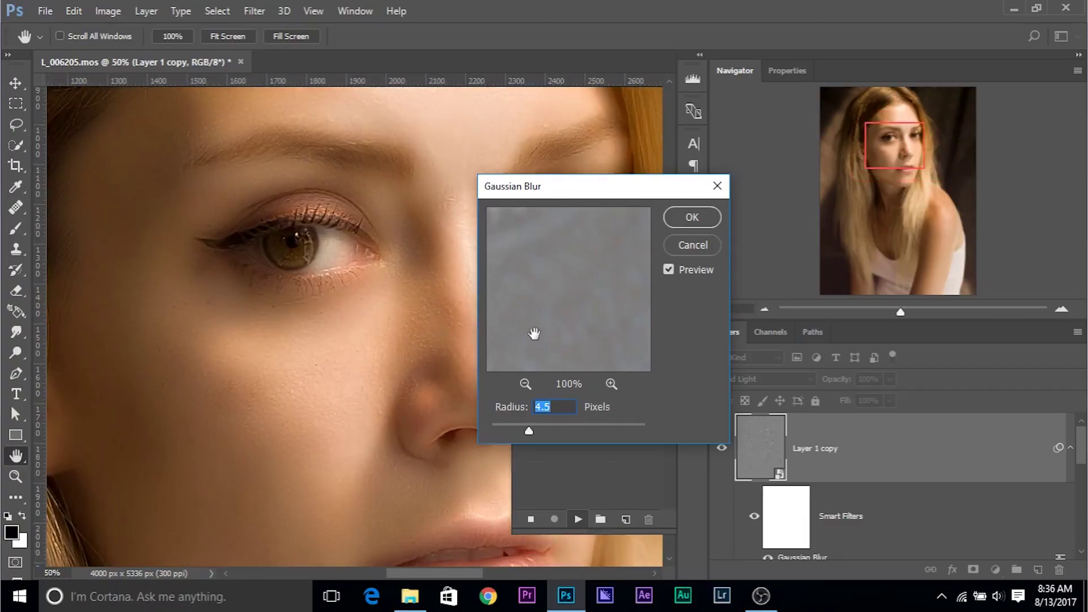
left_click(567, 430)
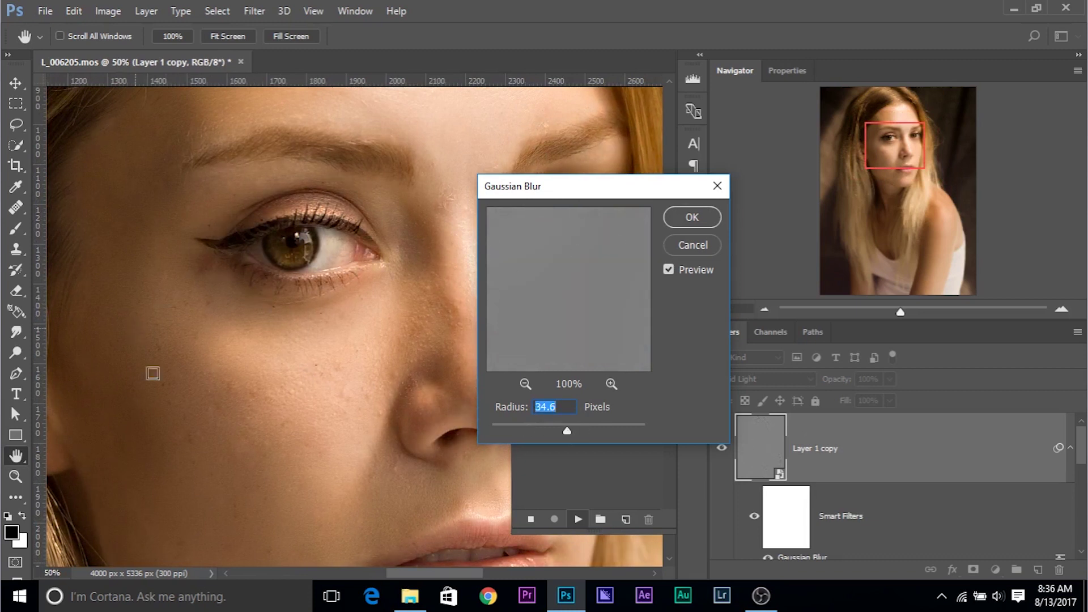
left_click(510, 428)
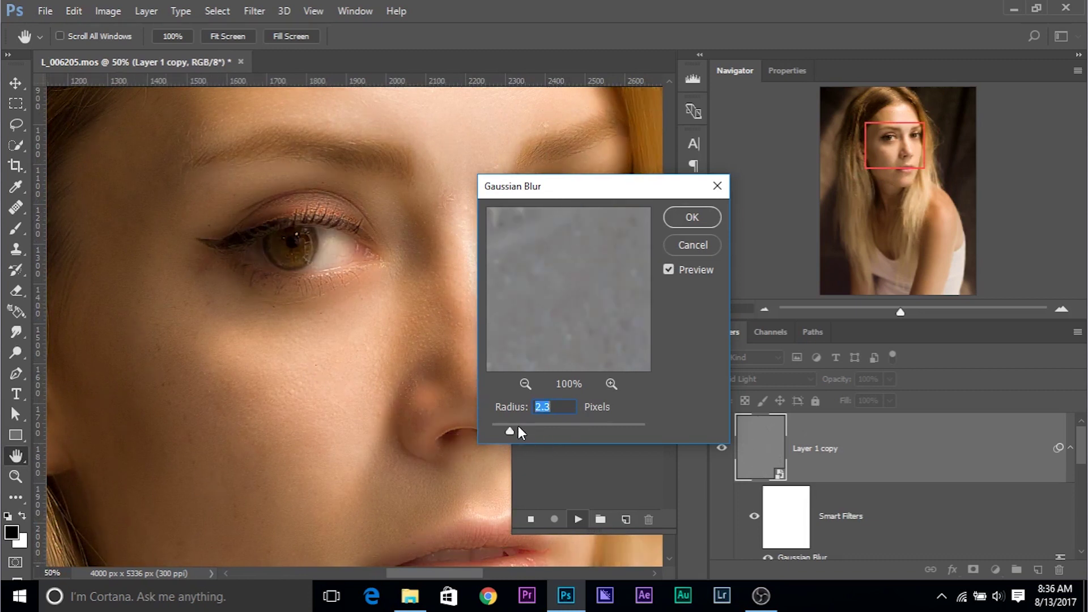
mouse_move(512, 432)
left_mouse_down()
mouse_move(498, 428)
mouse_move(512, 430)
left_mouse_up()
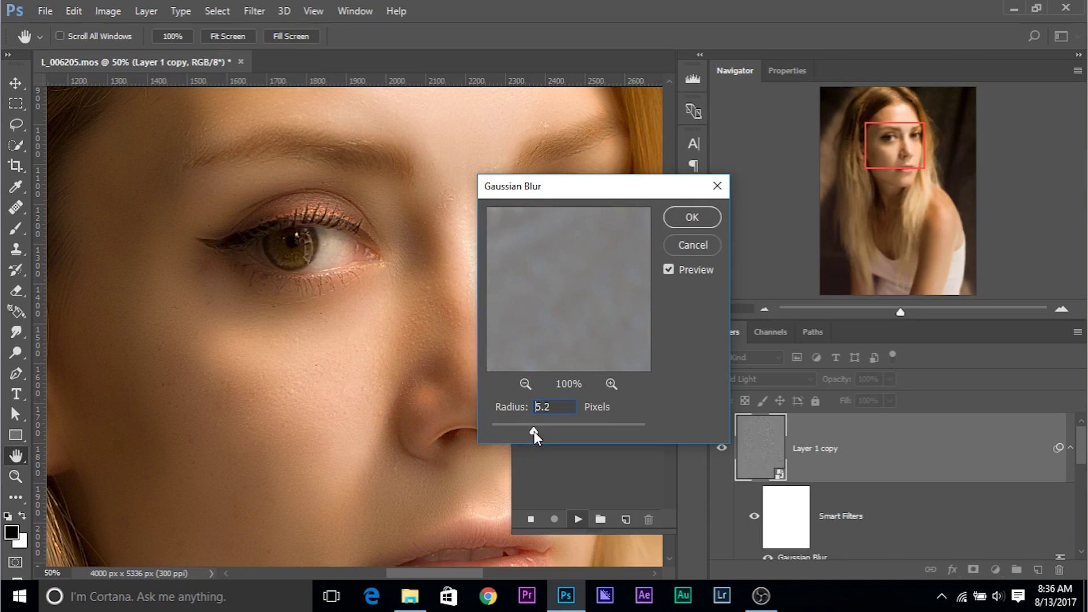
left_click(694, 220)
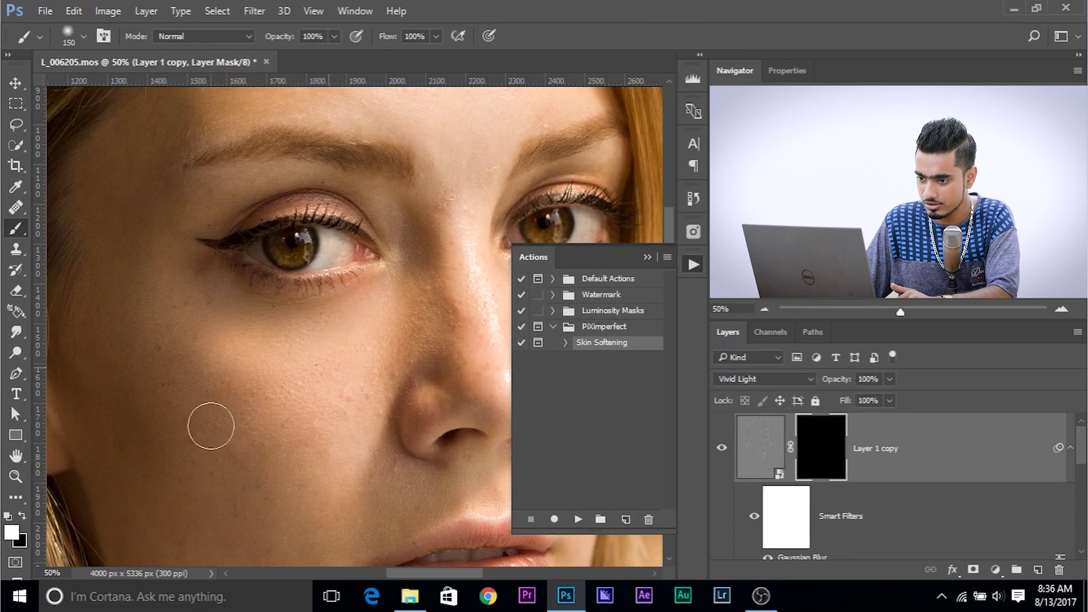
Paint white on the softening layer's mask over the cheek, jaw and chin with the soft brush.
left_click_drag(335, 411, 316, 333)
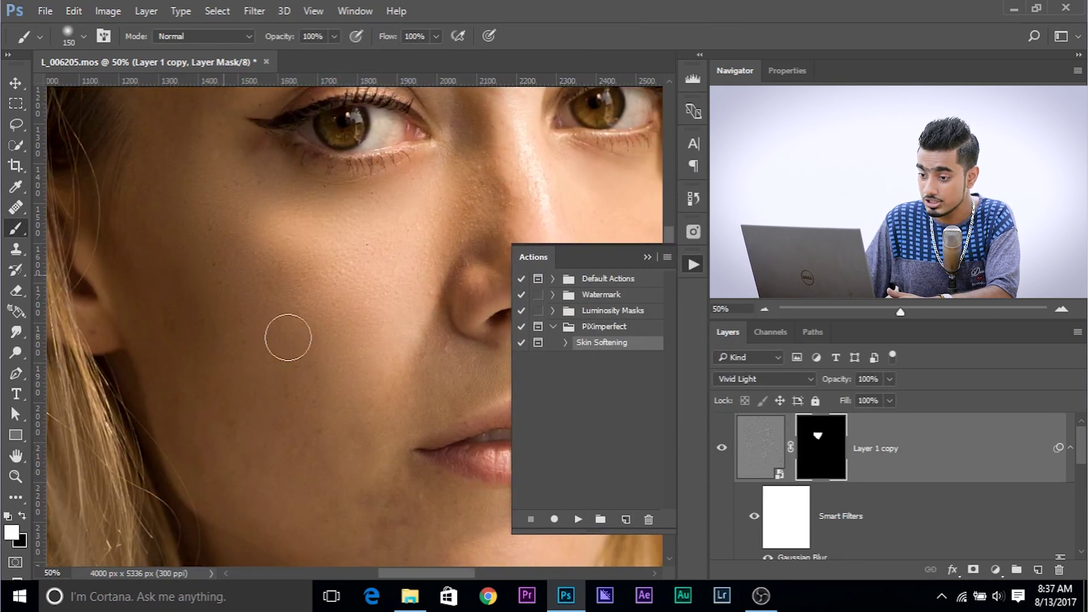
scroll(405, 305, "down", 4)
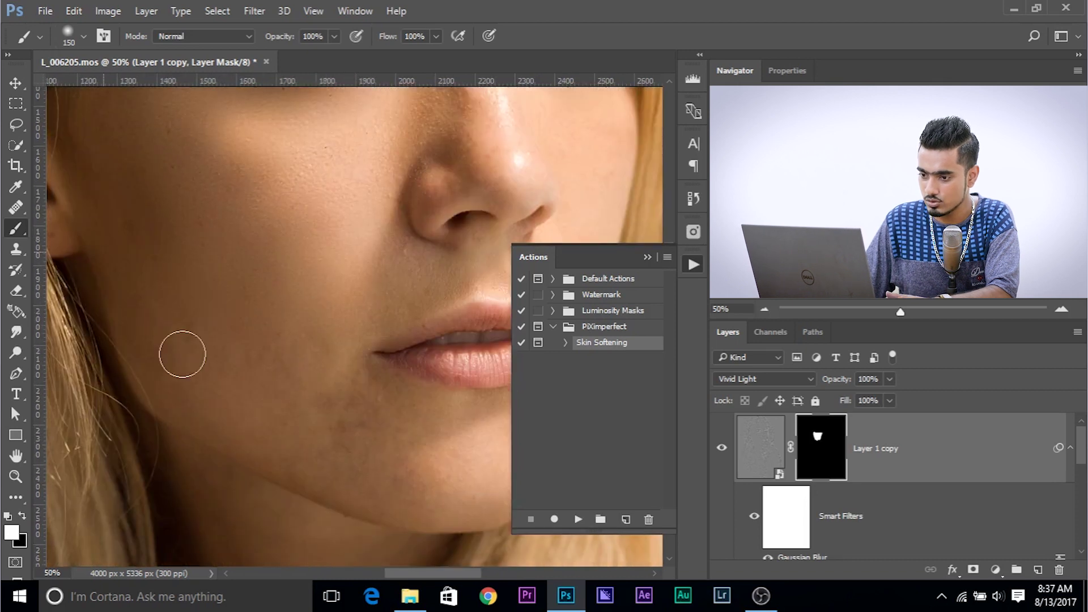
mouse_move(365, 431)
left_mouse_down()
mouse_move(274, 349)
mouse_move(340, 420)
mouse_move(354, 409)
left_mouse_up()
mouse_move(402, 183)
left_mouse_down()
mouse_move(297, 279)
mouse_move(328, 434)
left_mouse_up()
left_click_drag(379, 359, 361, 358)
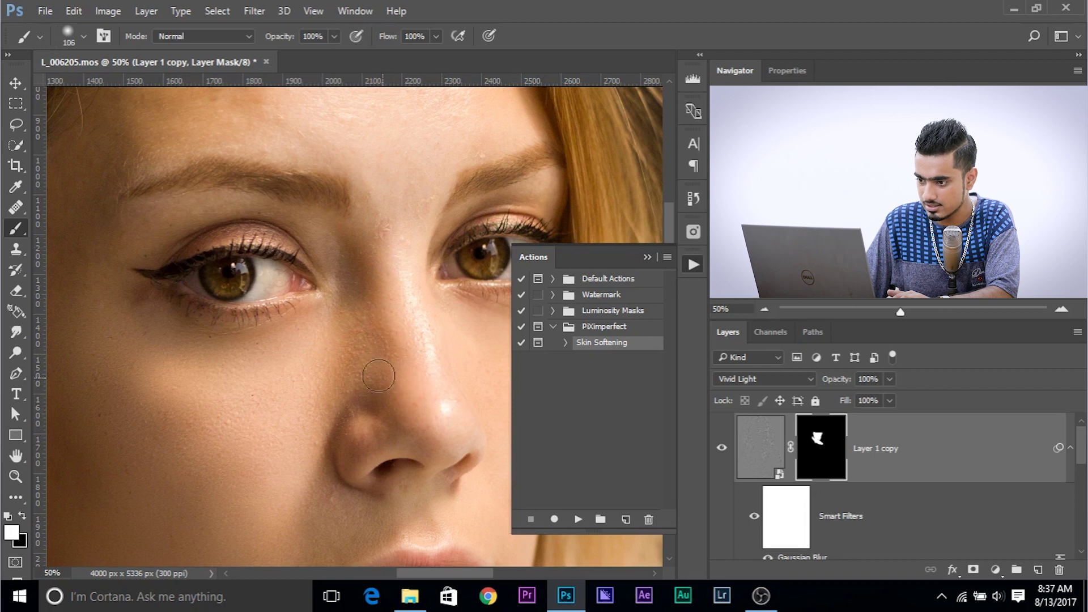
Paint the softening effect over the nose, upper eyelid and forehead on the mask with smaller brush sizes.
left_click_drag(393, 413, 401, 450)
left_click_drag(326, 323, 351, 352)
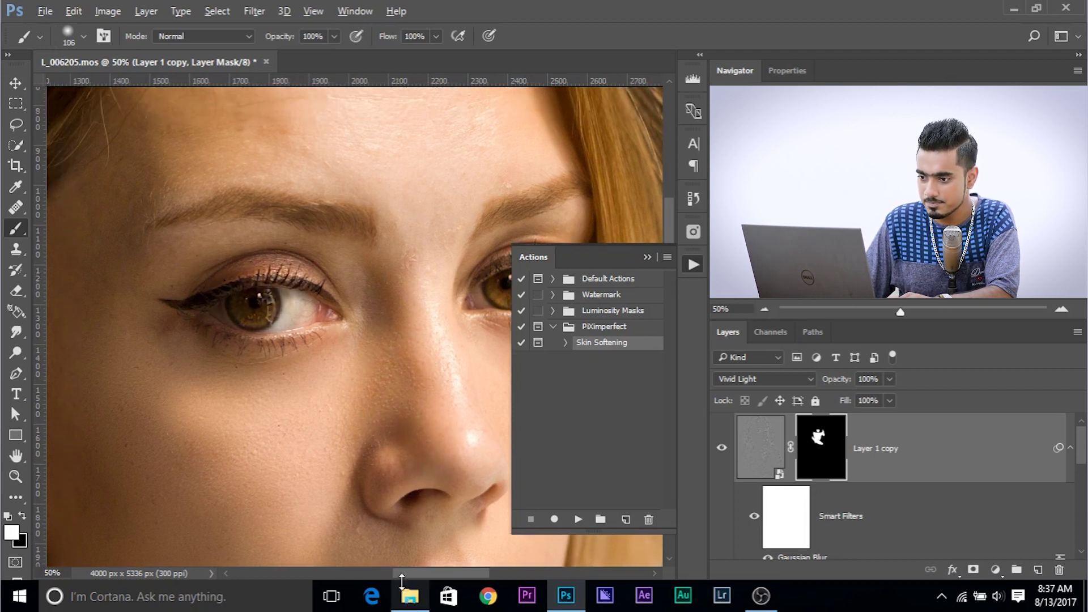
left_click_drag(285, 288, 271, 294)
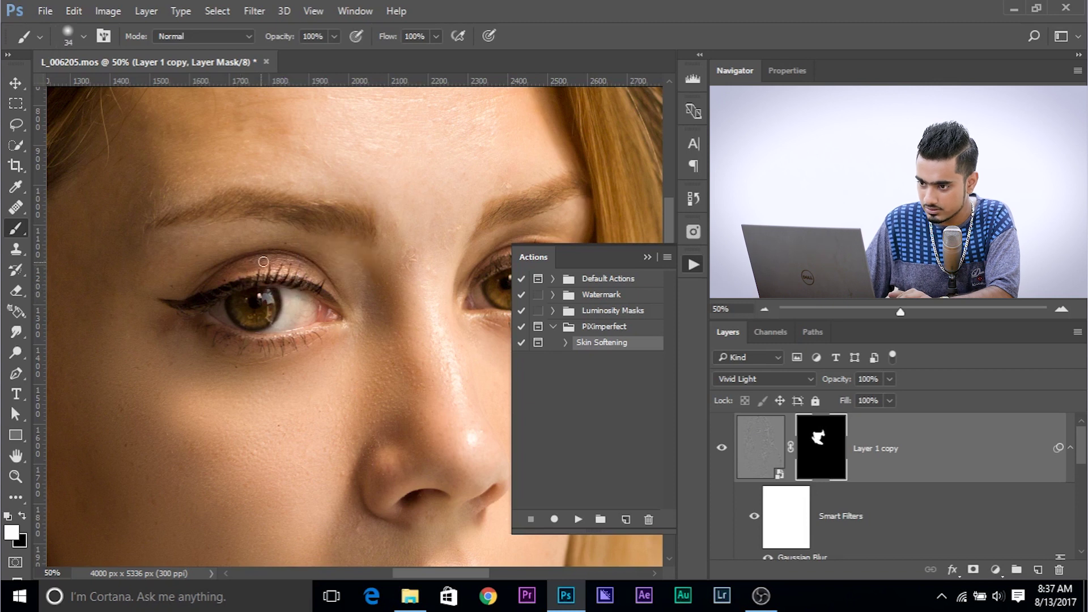
right_click(216, 266, "alt")
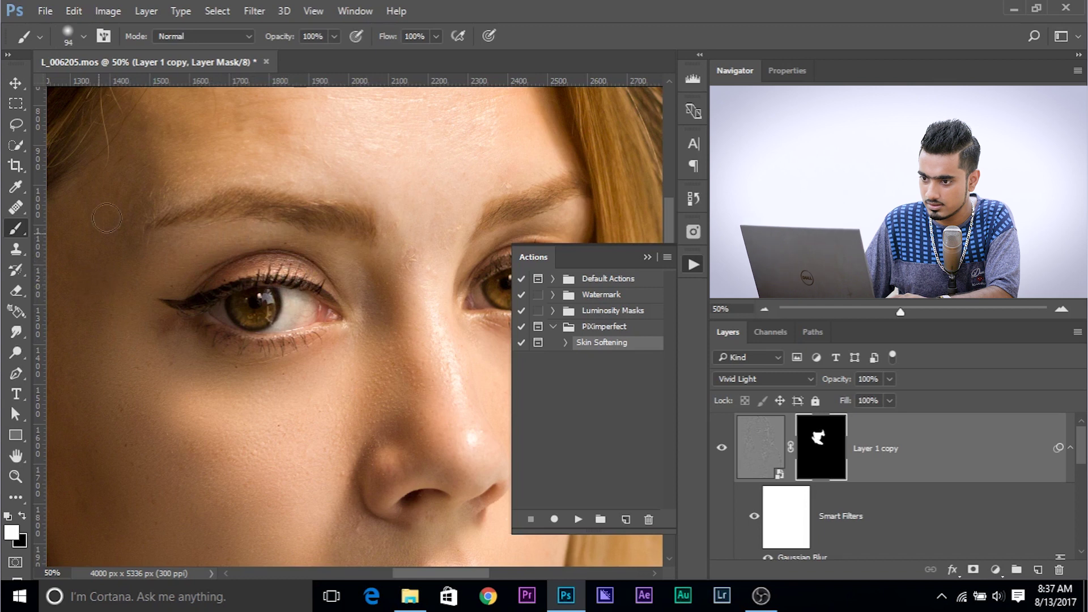
left_click_drag(191, 177, 184, 345)
mouse_move(356, 281)
left_mouse_down()
mouse_move(310, 247)
mouse_move(202, 296)
mouse_move(413, 77)
left_mouse_up()
left_click_drag(272, 325, 193, 341)
Toggle the visibility of the Layer 1 copy layer to compare the face with and without softening.
left_click(720, 449)
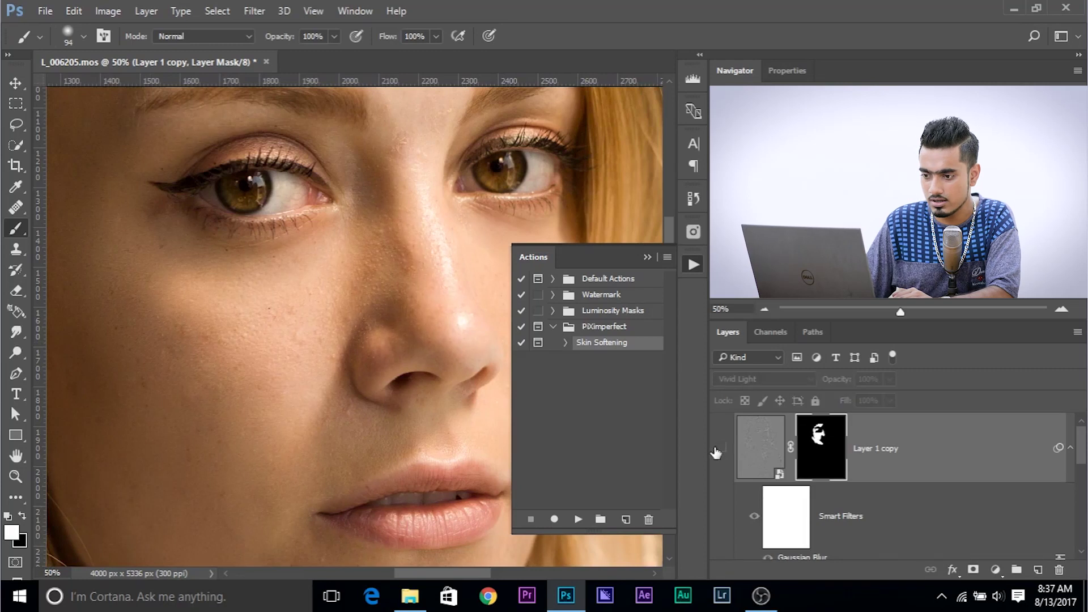
left_click(718, 449)
key("ctrl+minus")
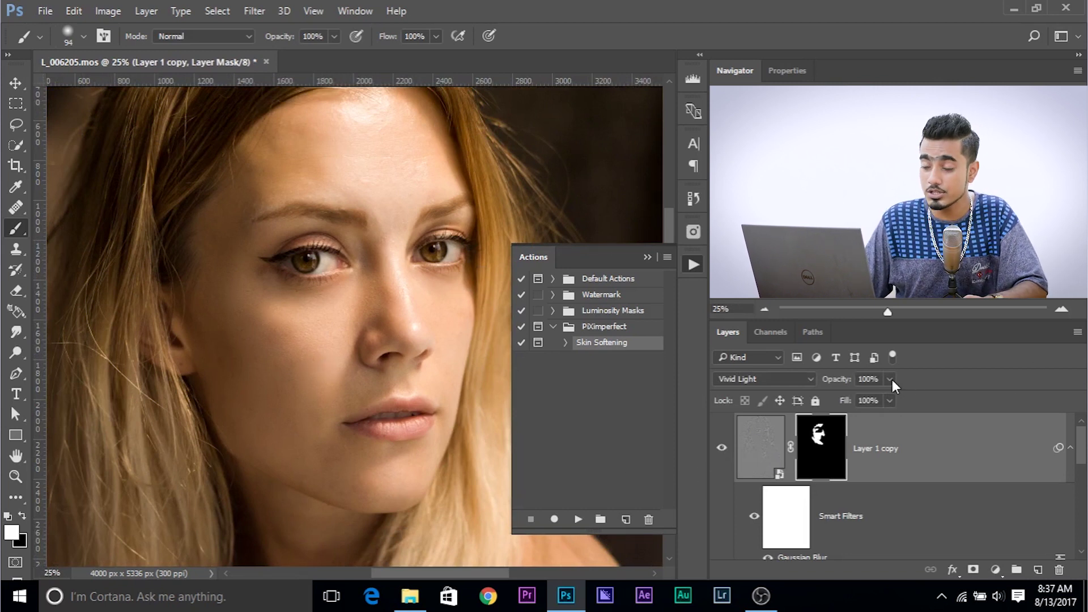
Try the Layer 1 copy layer at 65% opacity and compare the face with the layer hidden.
mouse_move(871, 399)
left_mouse_down()
mouse_move(855, 401)
mouse_move(869, 403)
left_mouse_up()
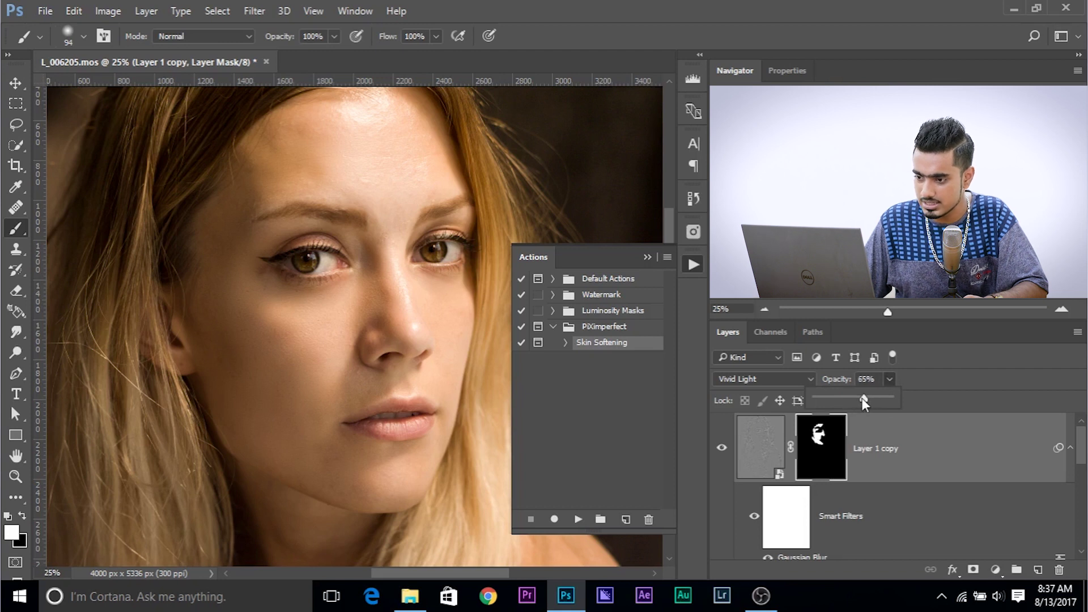
key("ctrl+plus")
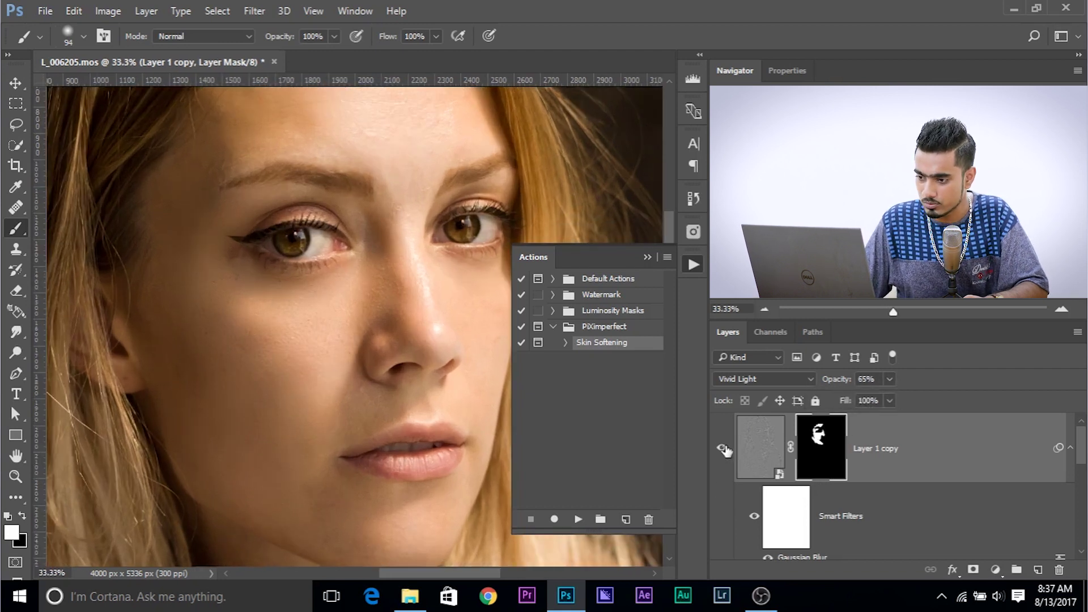
left_click(725, 449)
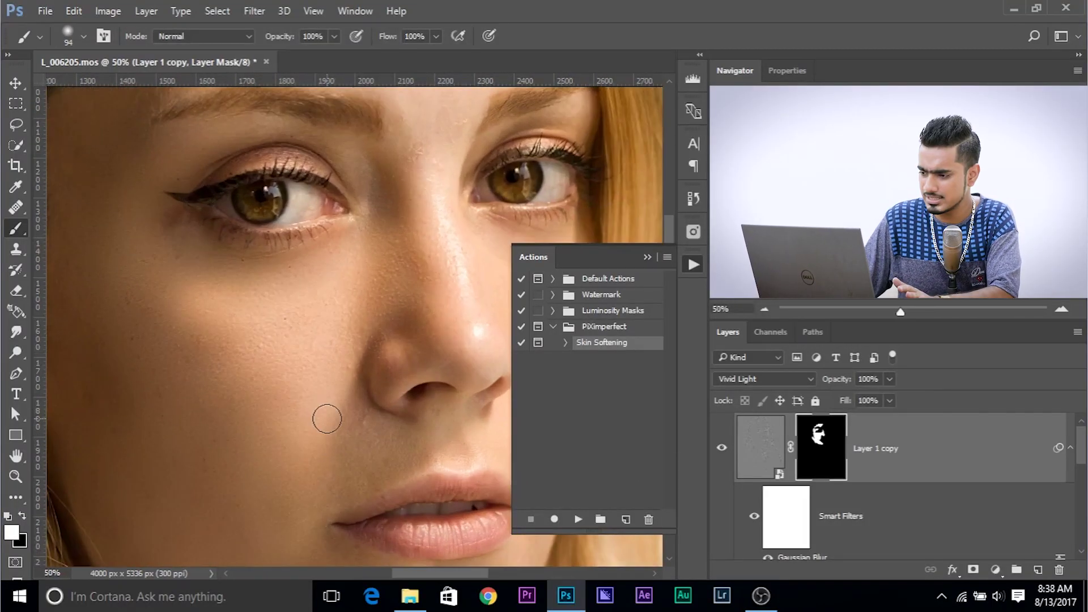
Reopen the High Pass smart filter of Layer 1 copy and set its radius to 22 pixels.
scroll(873, 445, "down", 3)
scroll(830, 460, "up", 3)
scroll(831, 475, "down", 2)
left_click_drag(1082, 488, 1085, 464)
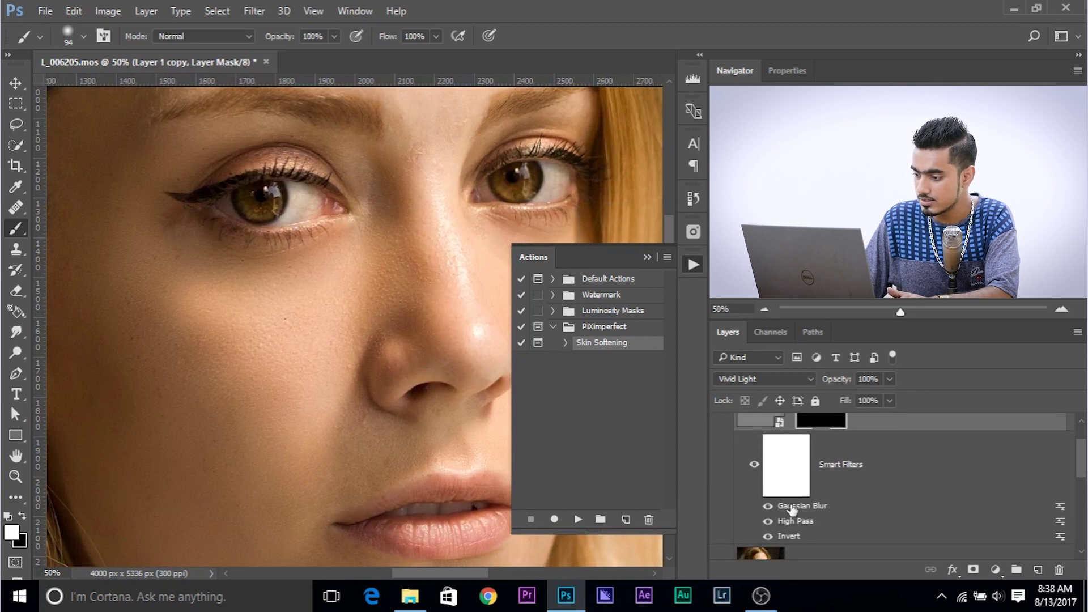
double_click(796, 522)
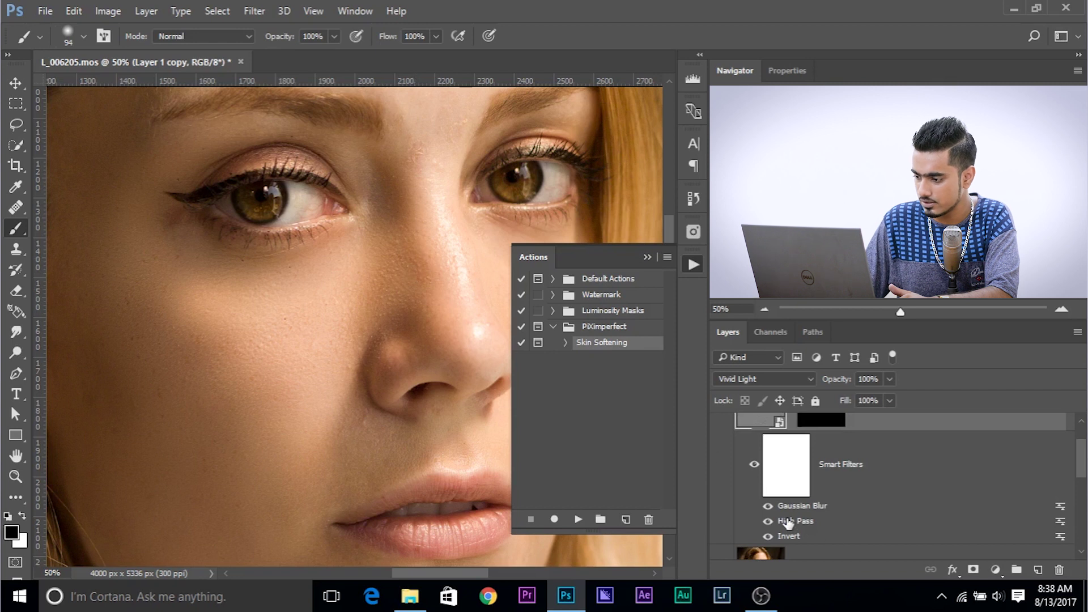
double_click(790, 522)
left_click(573, 239)
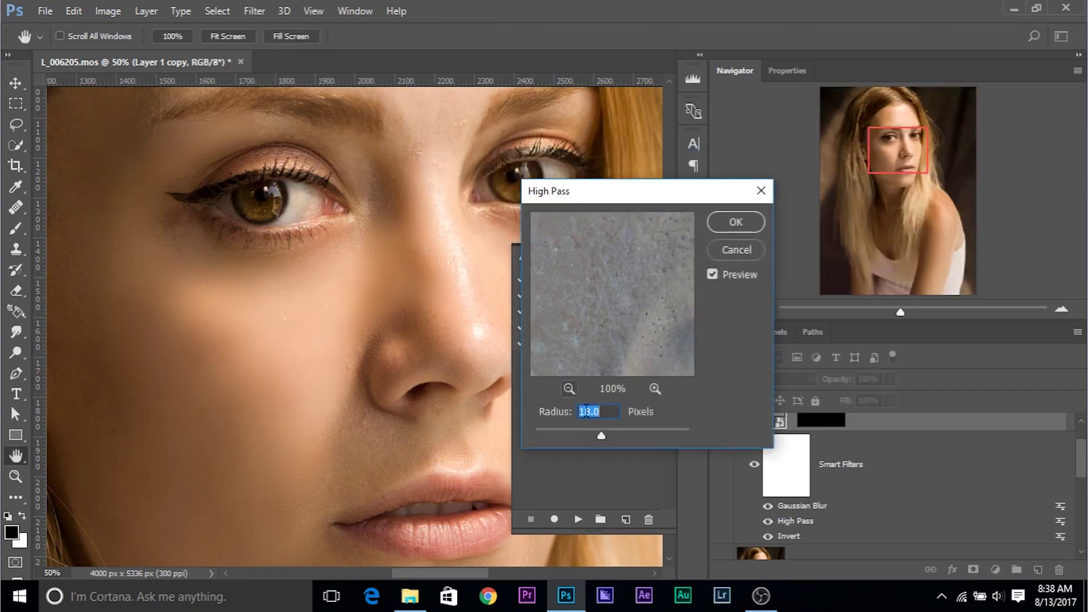
left_click_drag(623, 440, 561, 437)
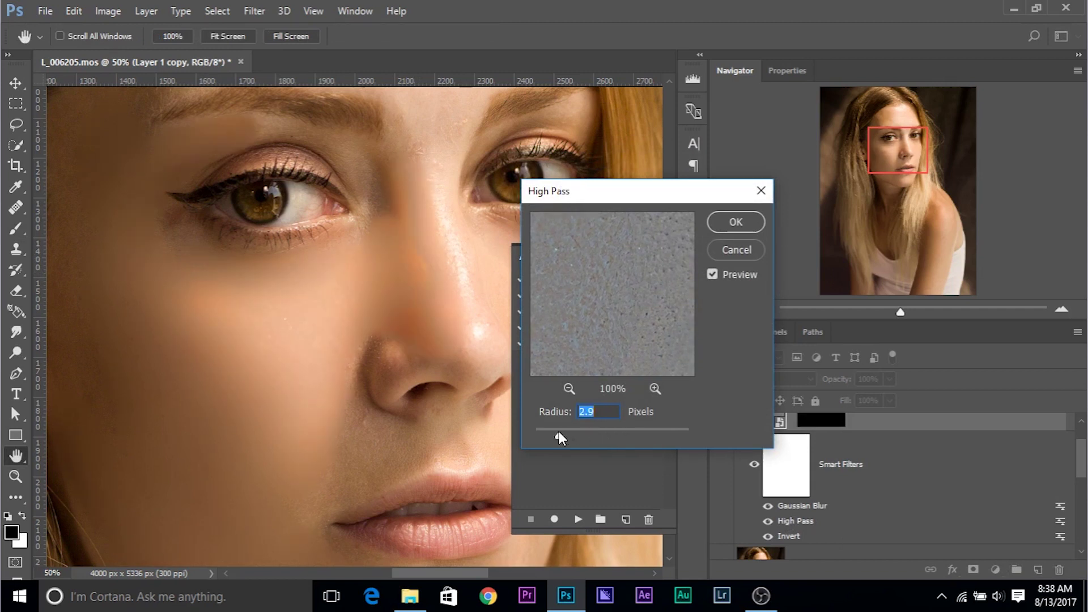
left_click_drag(568, 437, 587, 436)
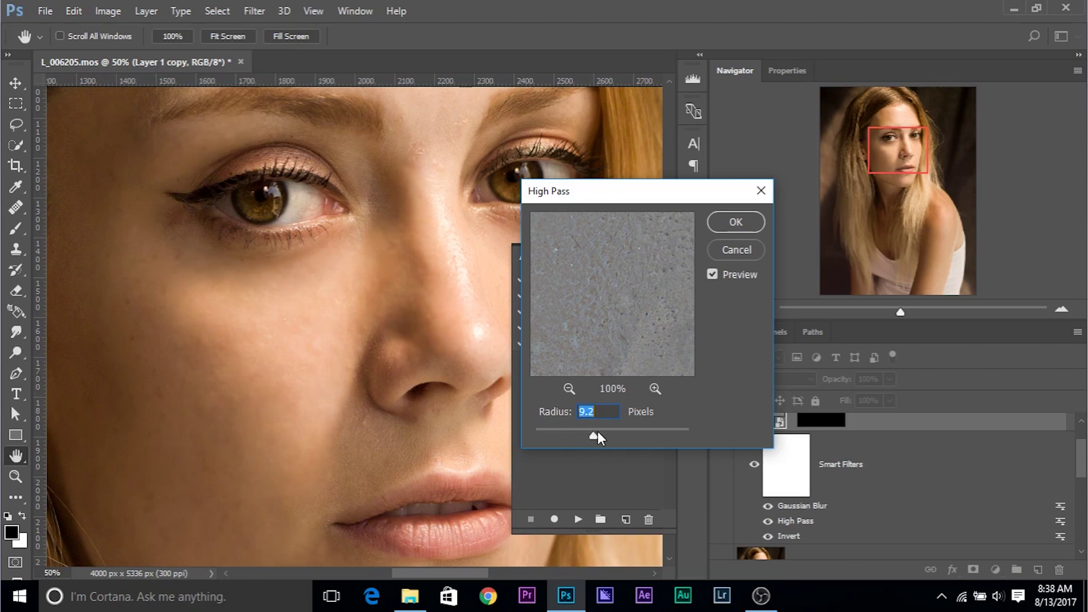
type("22")
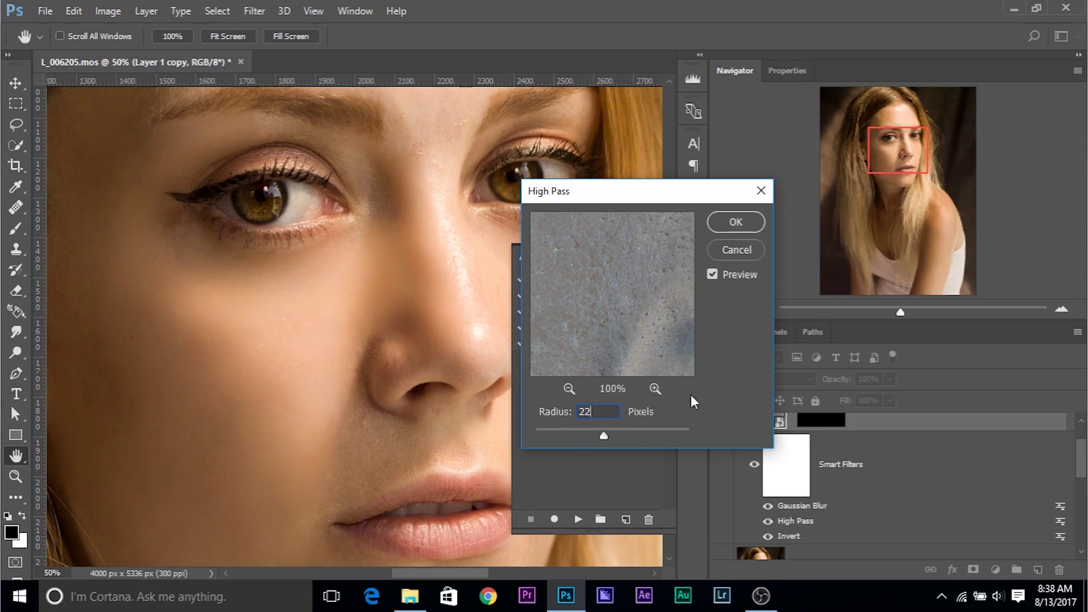
left_click(735, 221)
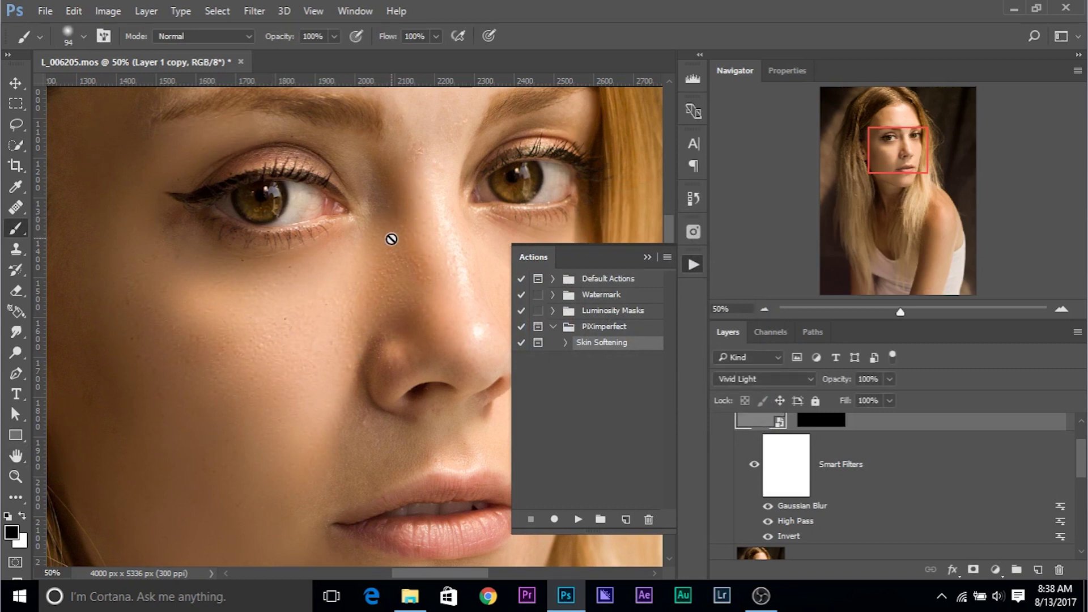
Reopen the Gaussian Blur smart filter of Layer 1 copy and apply it with a radius of 7.2 pixels.
scroll(187, 342, "up", 1)
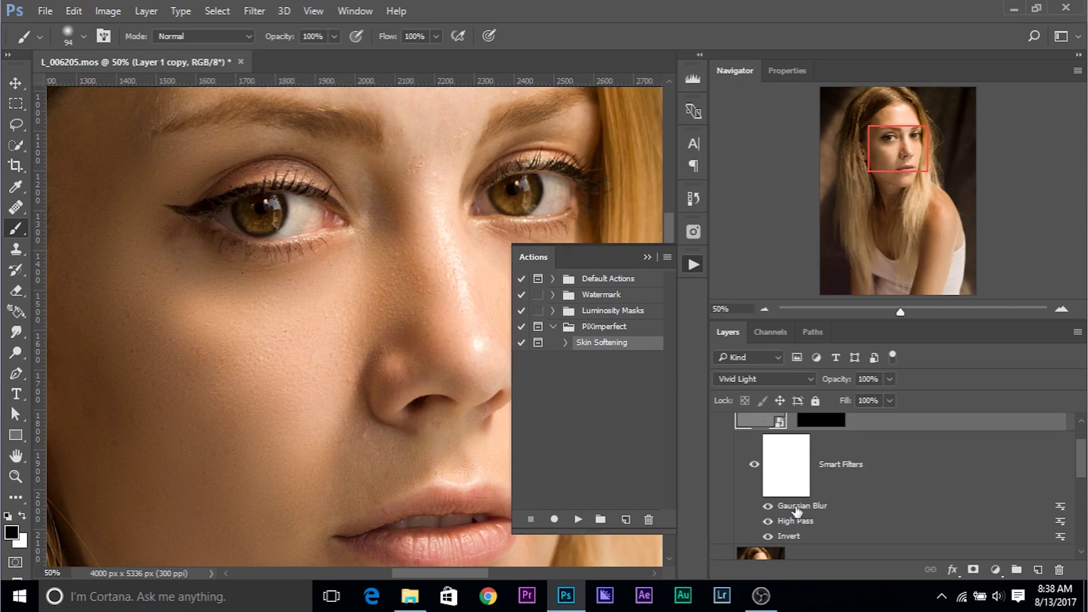
double_click(799, 505)
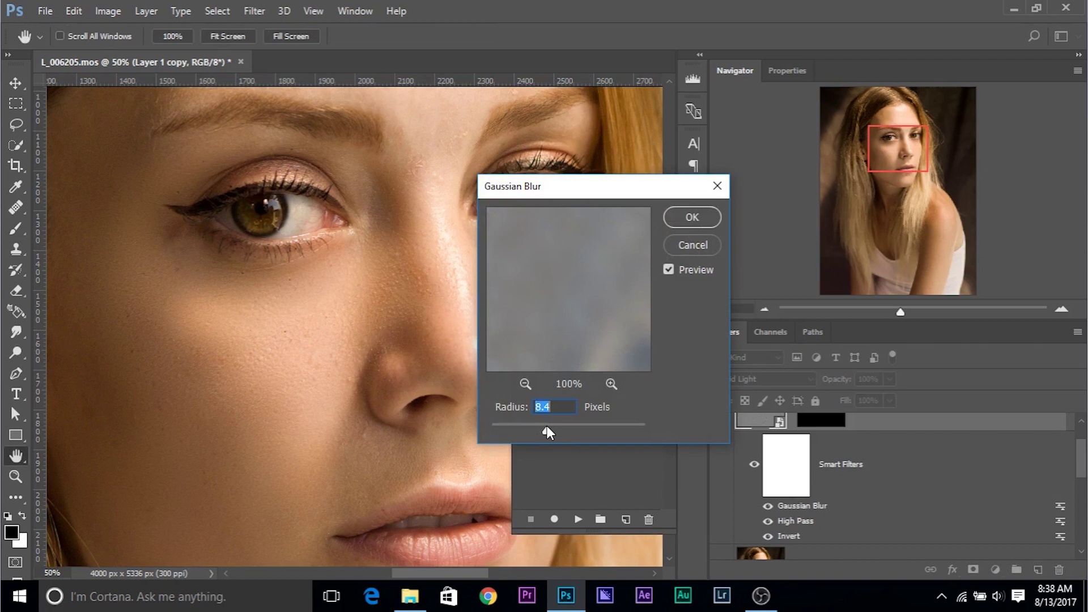
left_click(673, 219)
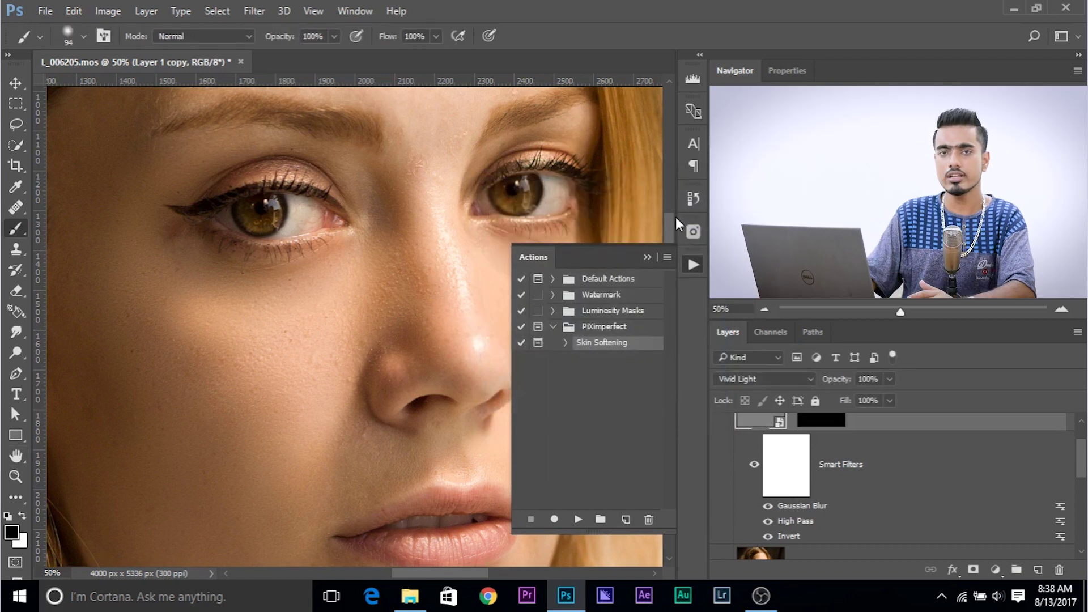
key("ctrl+minus")
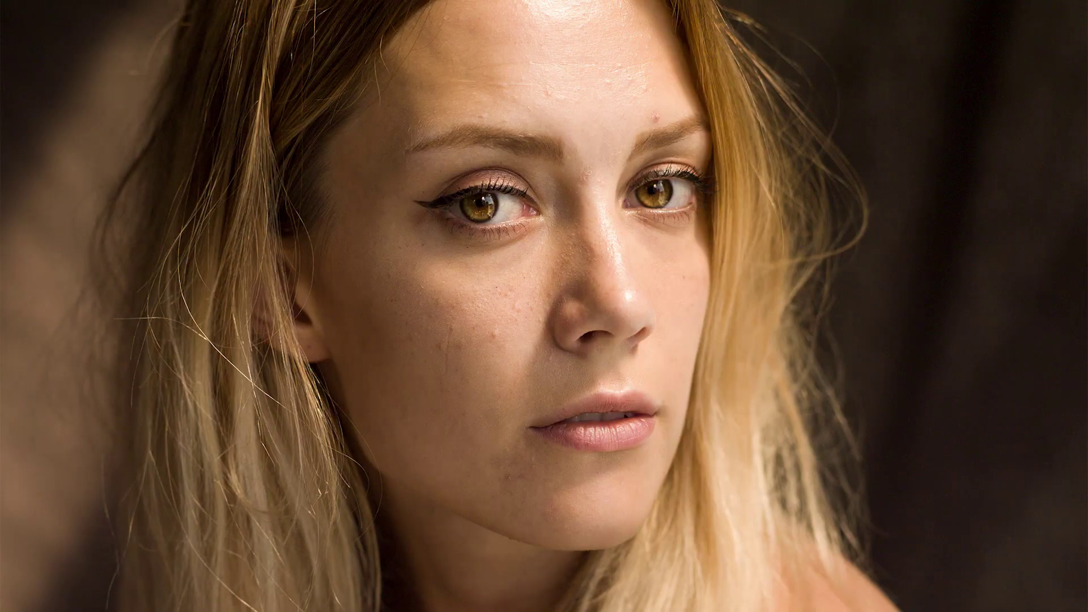